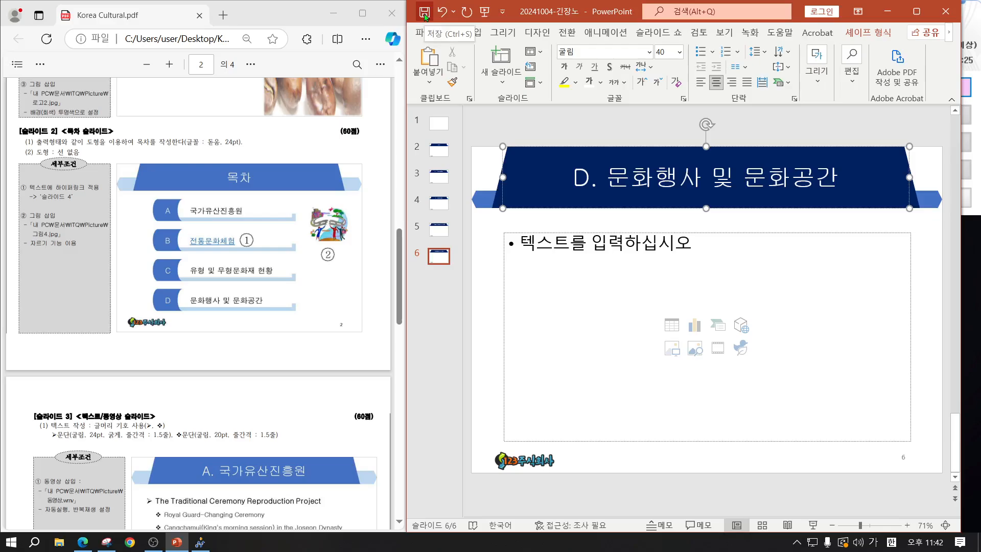
- Save the presentation, send it to the exam-room PC through the exam program, and close the send dialog
click(426, 17)
click(425, 17)
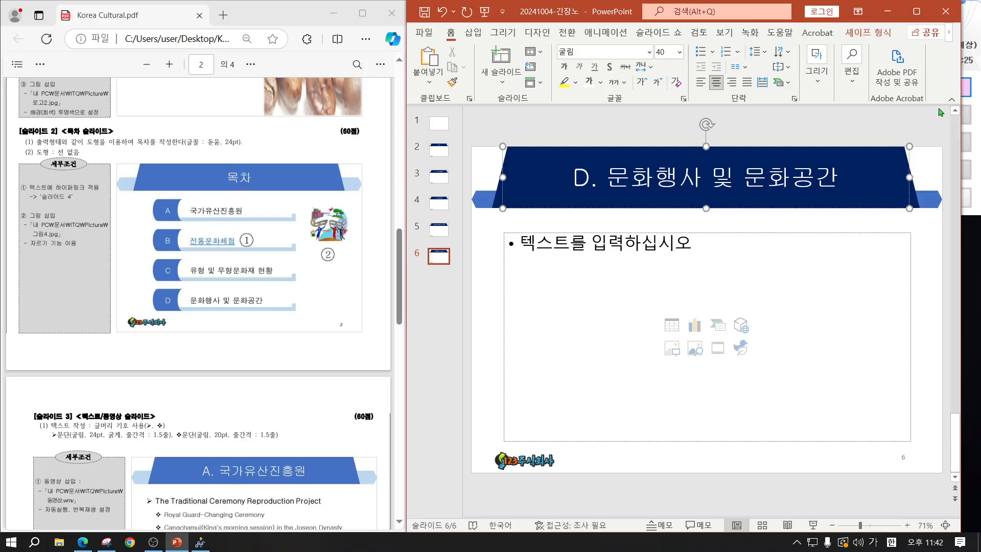
click(971, 97)
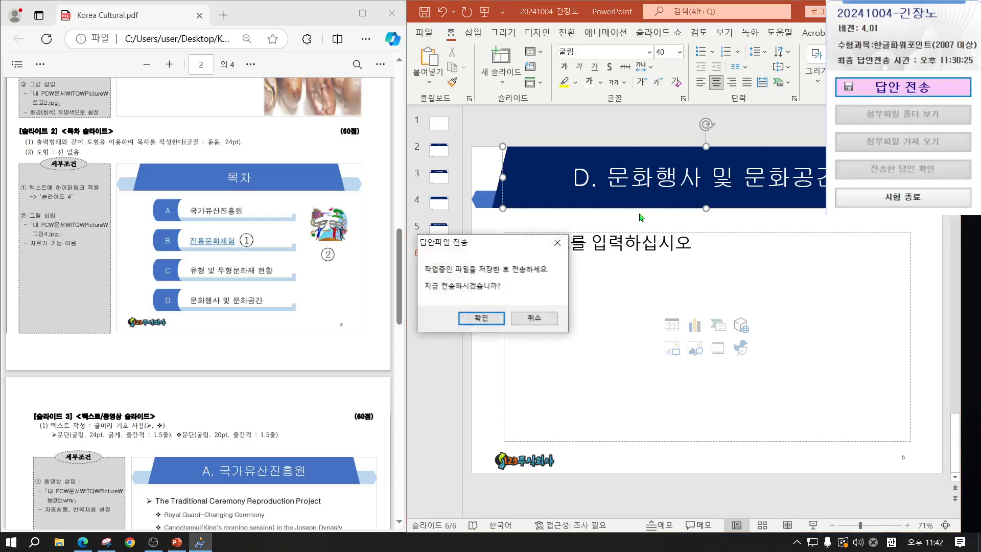
click(481, 318)
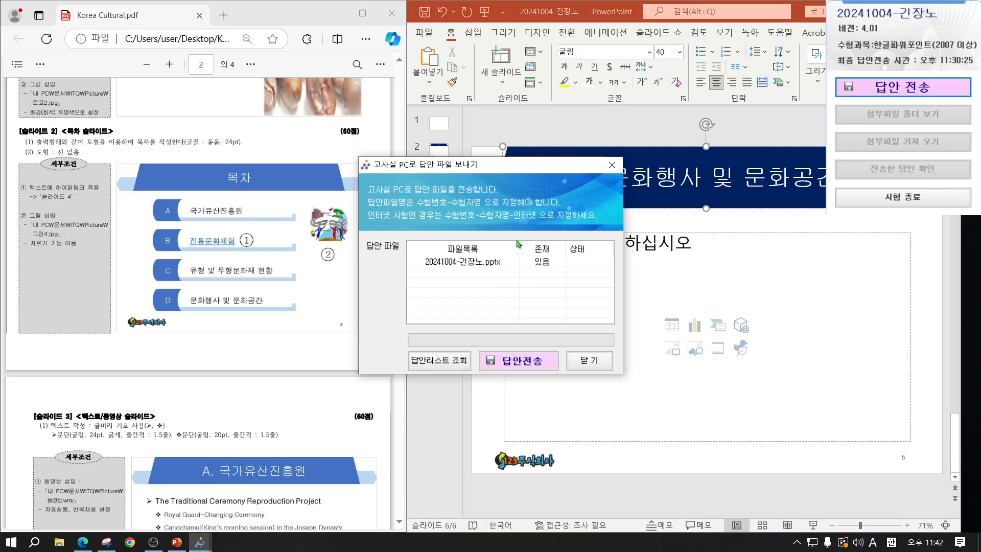
click(517, 367)
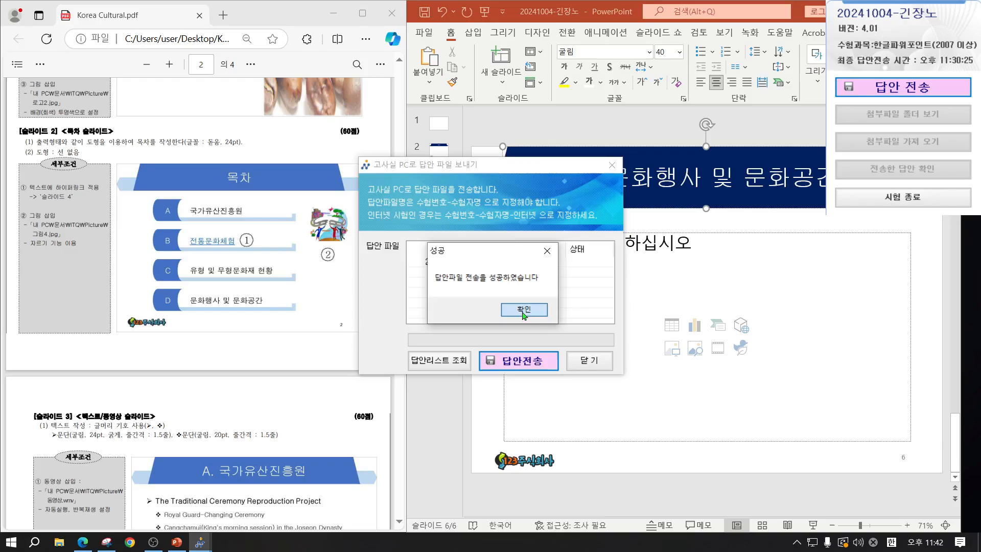
click(522, 311)
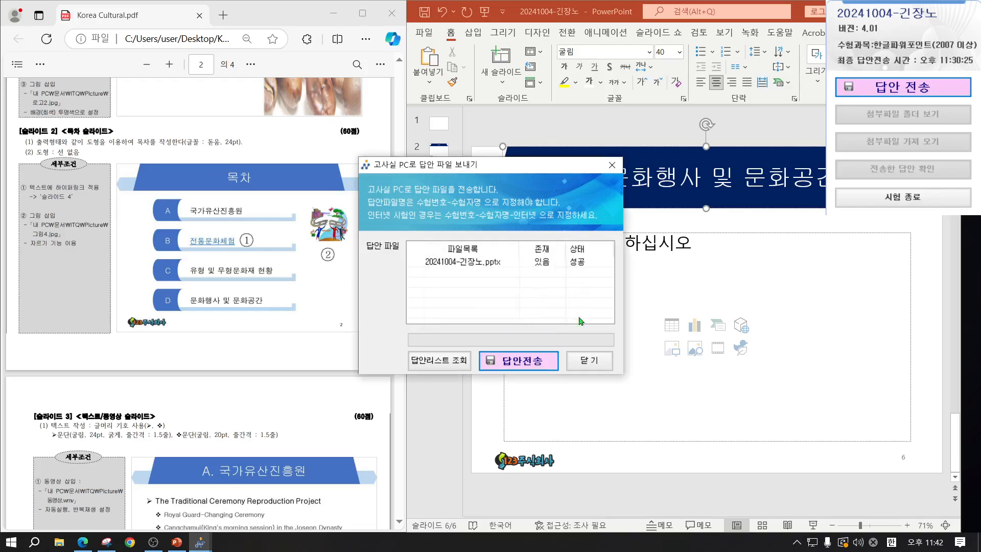
click(589, 361)
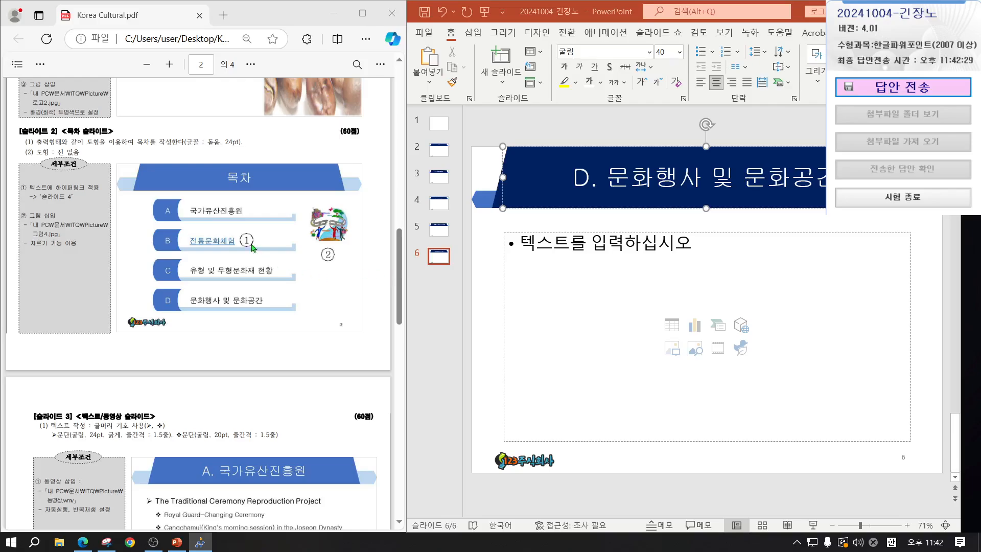
- Go to slide 2 (목차) and delete the empty content placeholder below the title
click(439, 153)
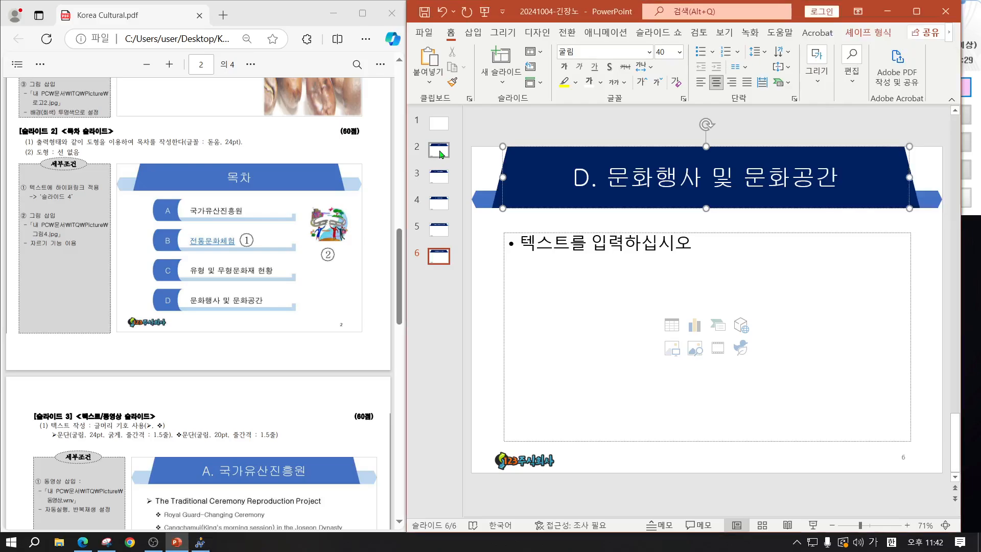
click(440, 154)
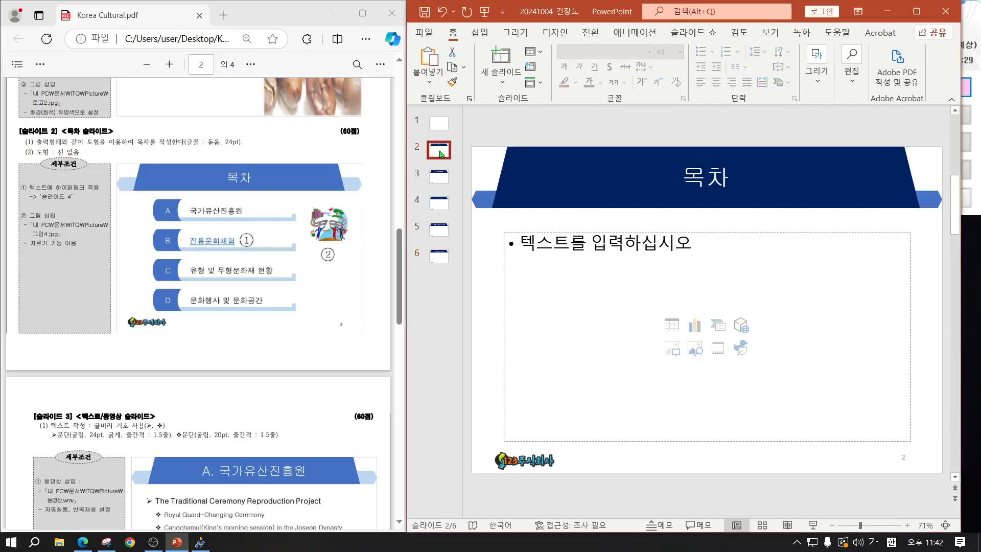
click(503, 267)
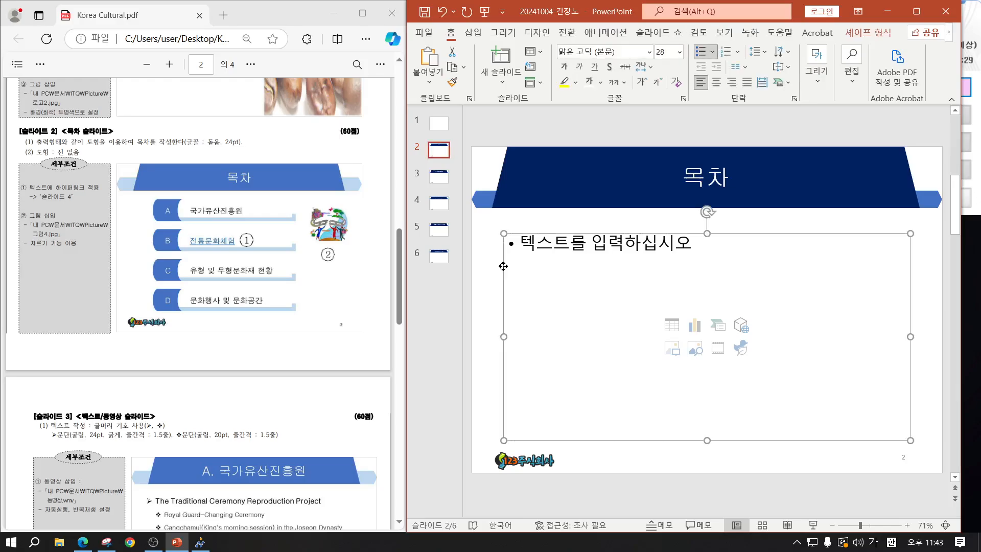
key(Delete)
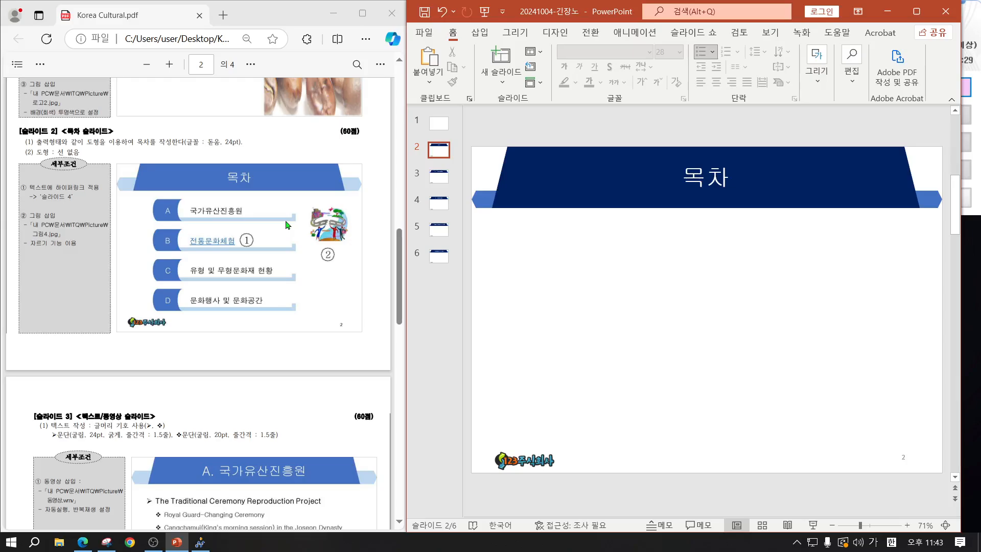
- Draw a long, thin L-shape below the 목차 title and flip it horizontally
click(478, 35)
click(615, 61)
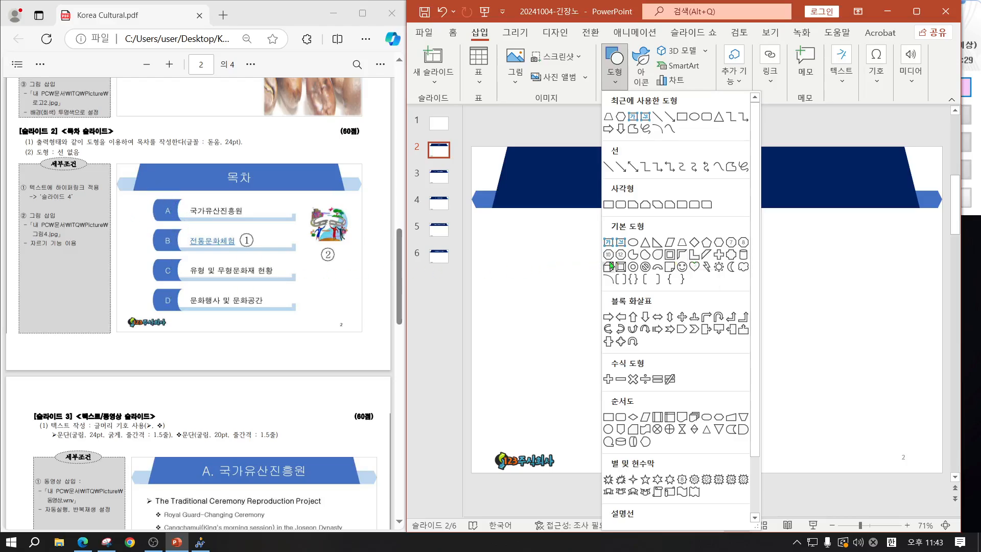
scroll(645, 291, down, 2)
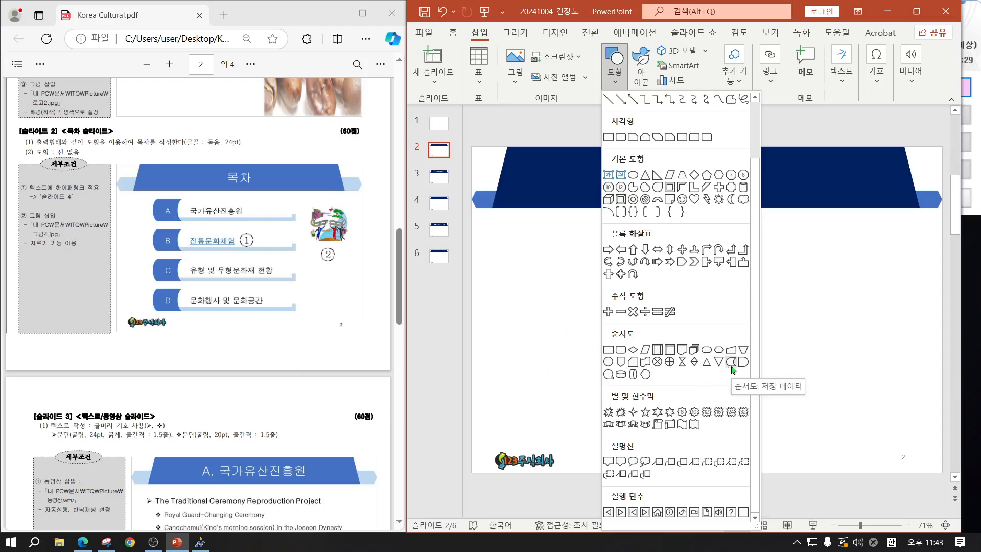
click(694, 190)
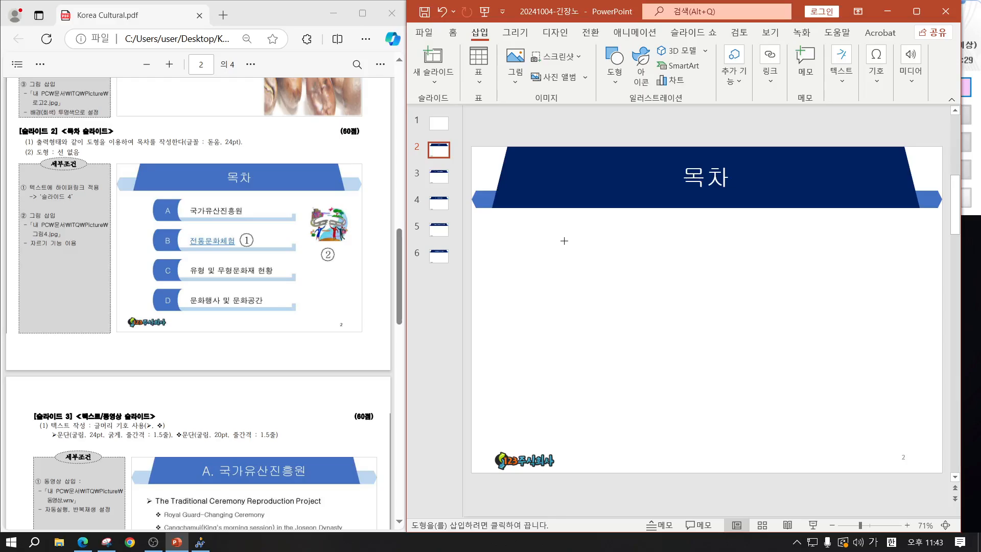
drag(565, 239, 808, 259)
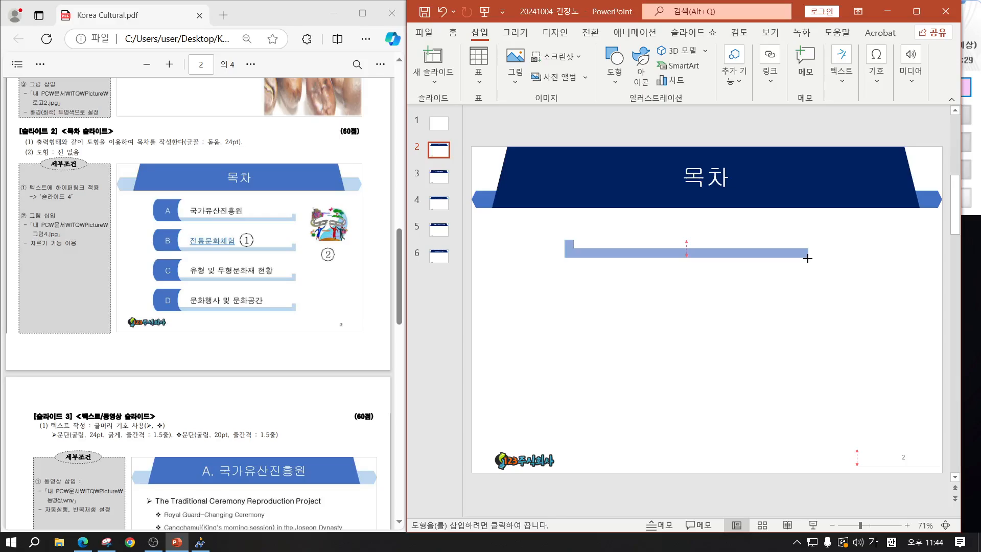
drag(808, 259, 807, 259)
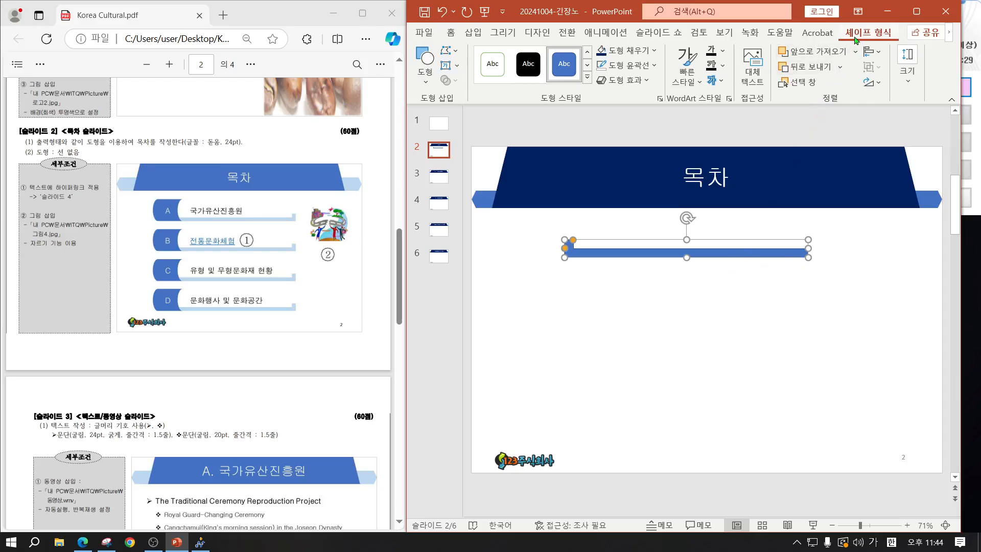
click(868, 83)
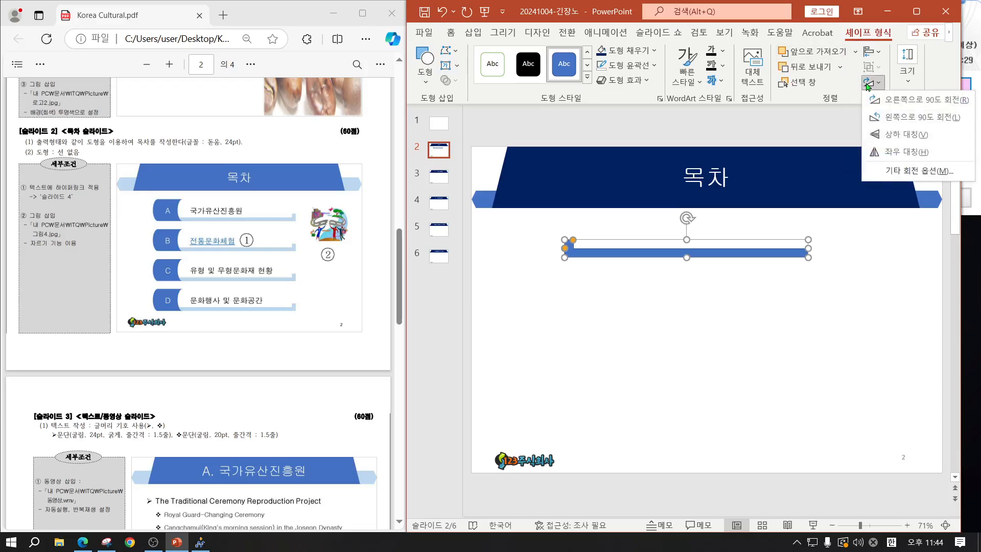
click(875, 152)
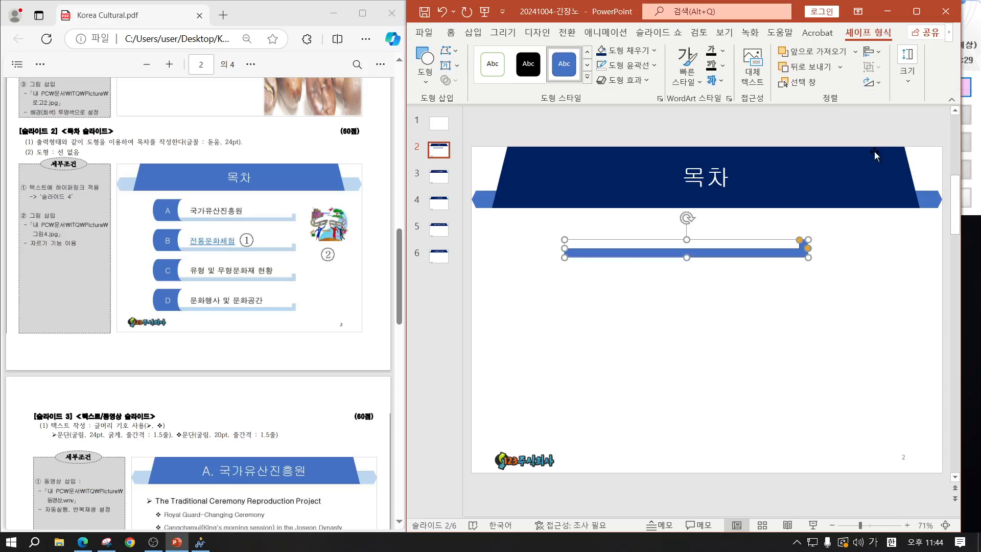
- Add a Flowchart: Stored Data shape over the bar's left end, label it A, and fill it with dark blue
click(471, 37)
click(614, 66)
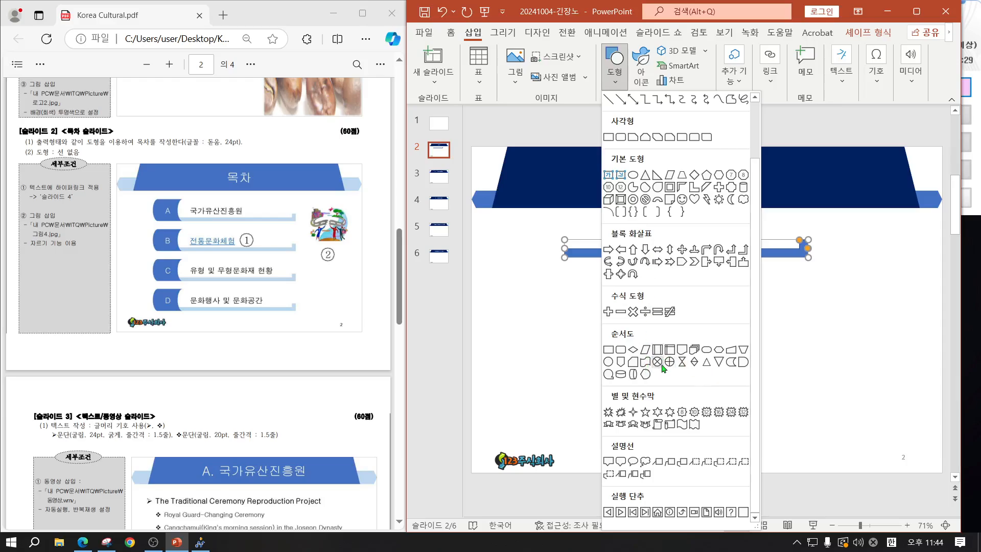
click(731, 362)
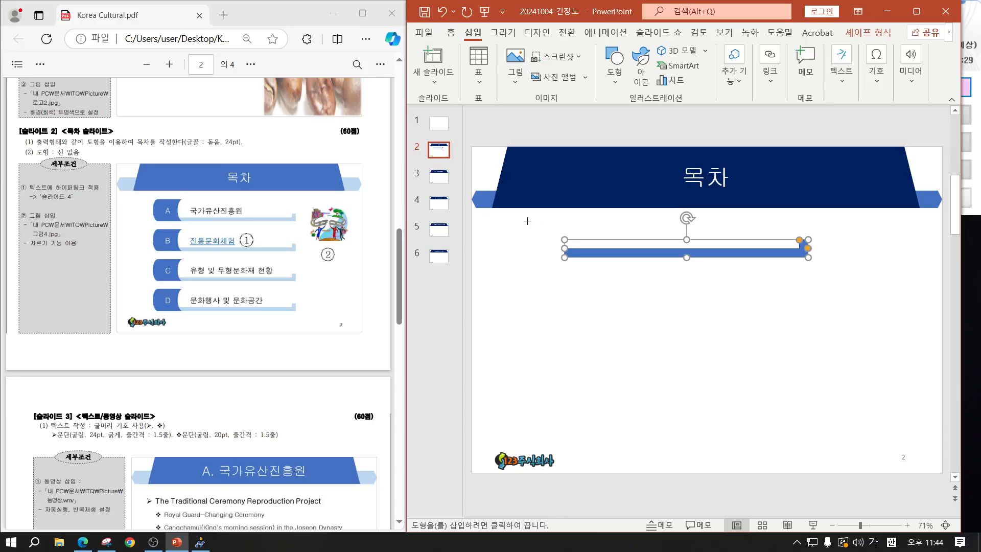
drag(526, 220, 584, 257)
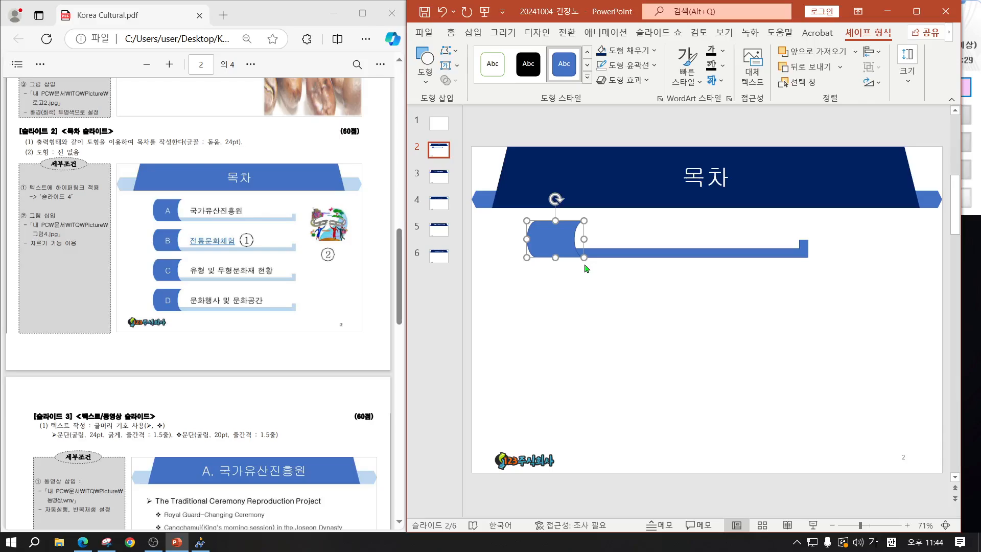
key(Hangul)
text(A)
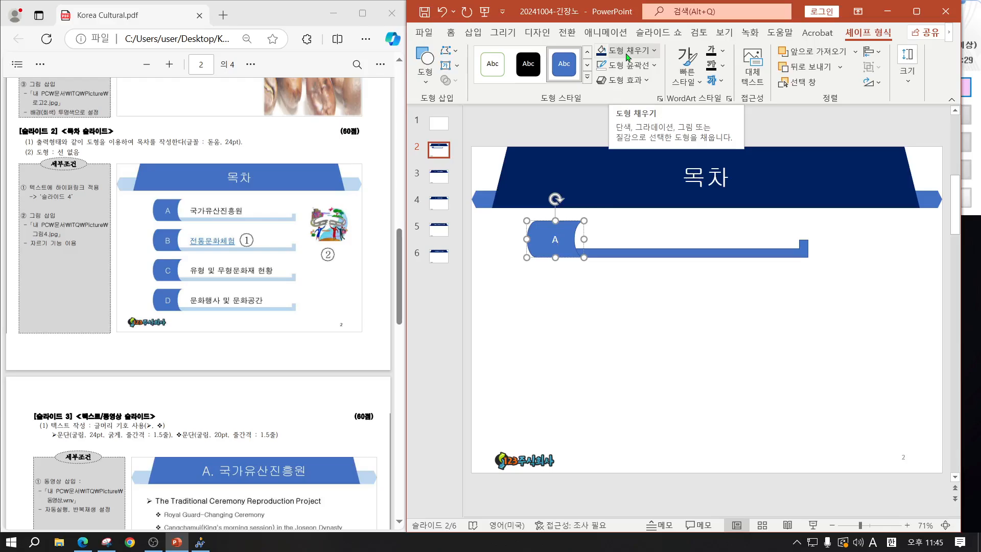
click(601, 54)
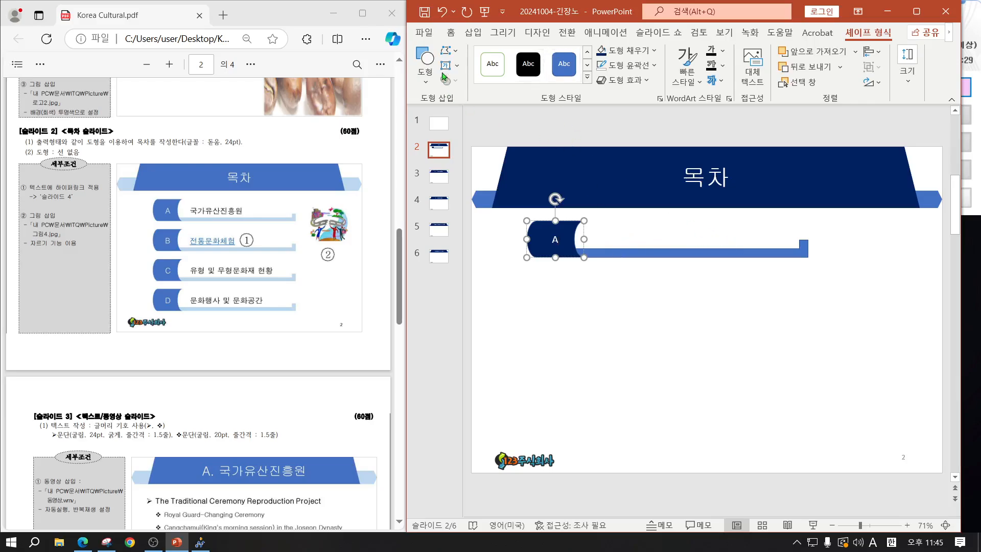
- Add a horizontal text box above the bar, right beside the A shape, for the entry 국가유산진흥원
click(472, 34)
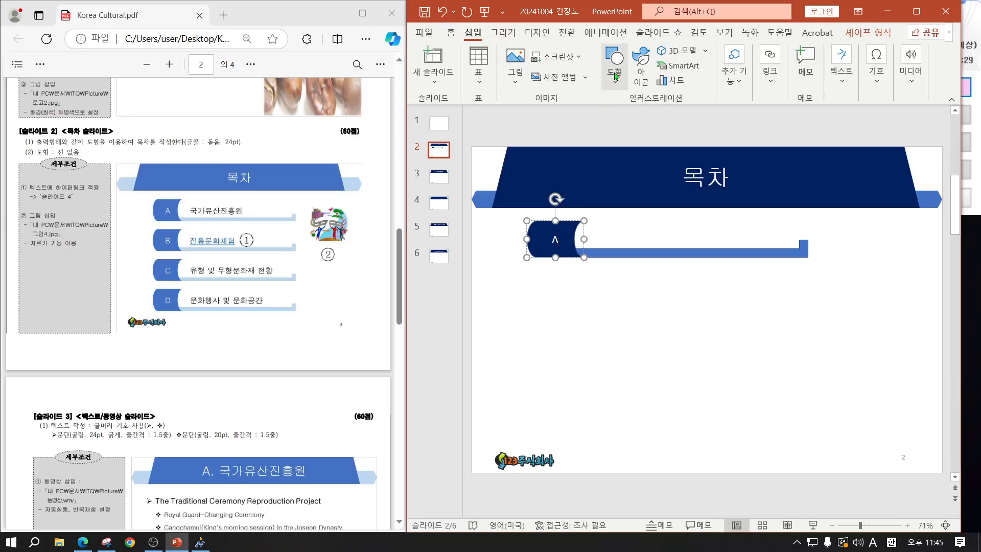
click(842, 68)
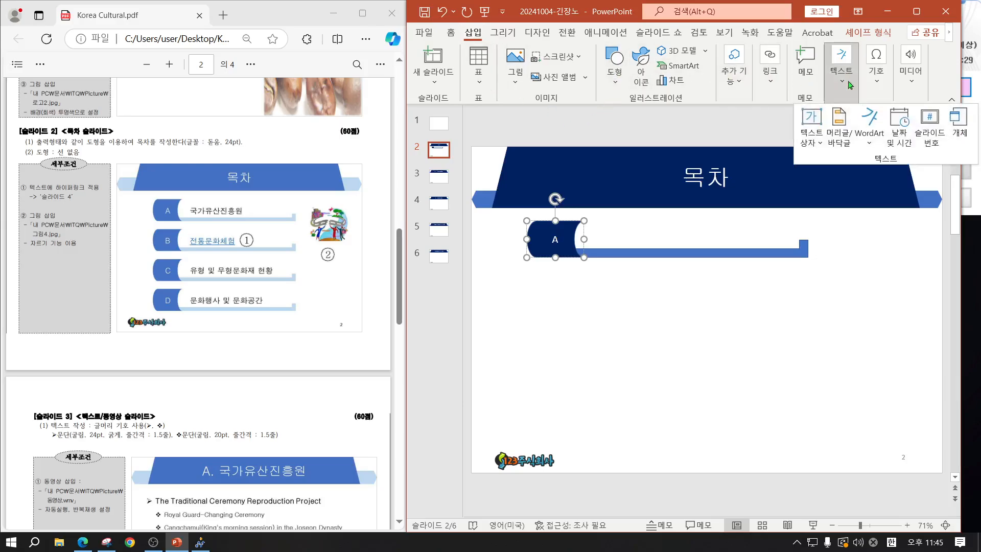
click(811, 118)
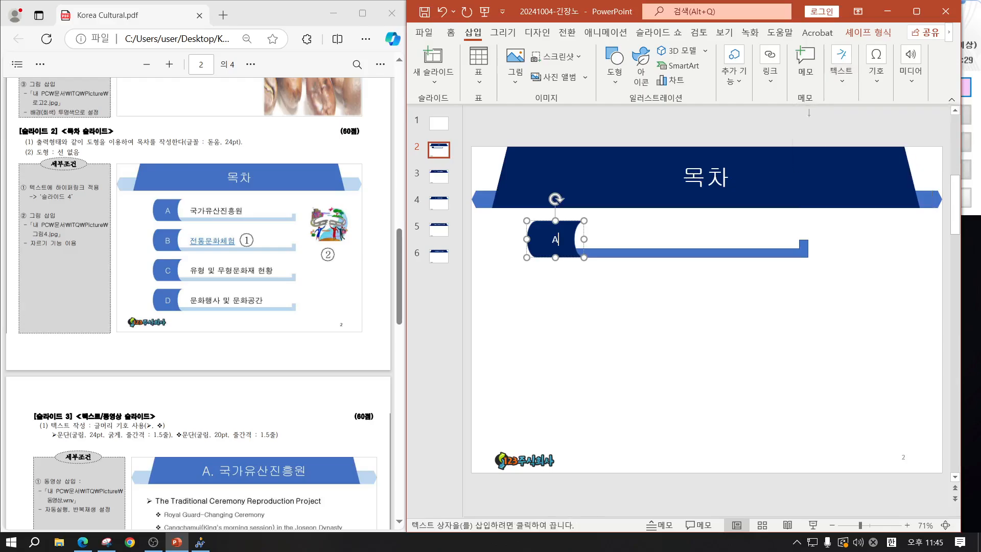
click(593, 224)
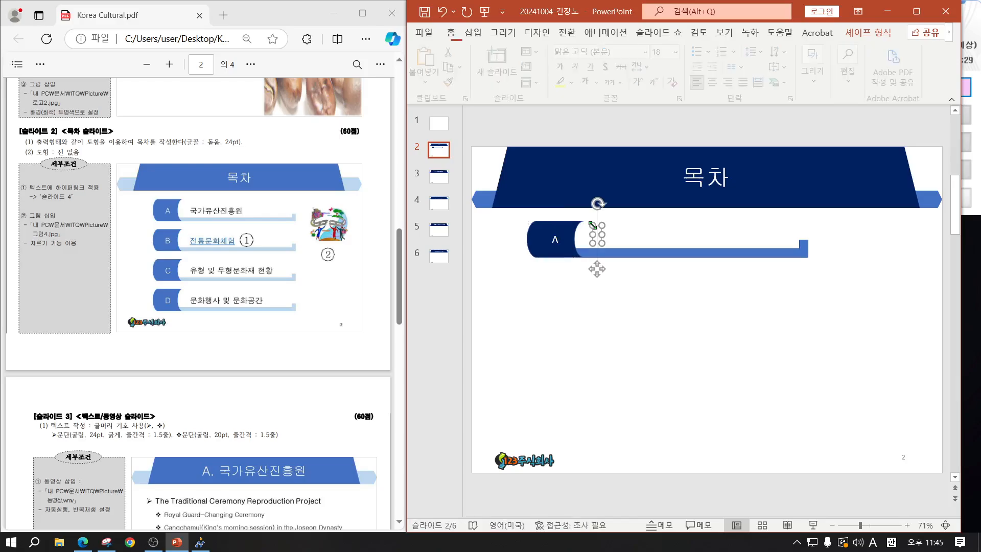
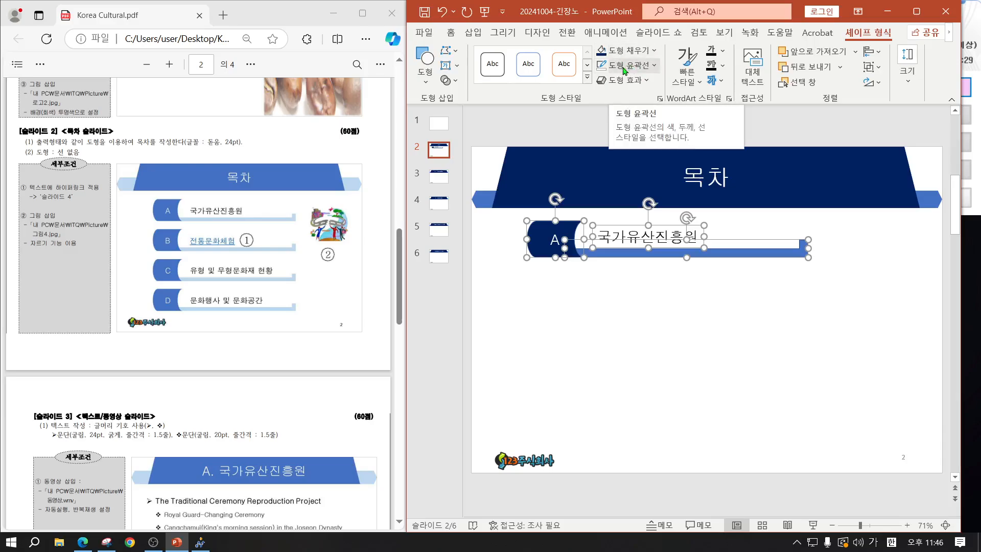
- Remove the outlines from the first row's three objects and copy the row downward three times at even spacing
click(625, 70)
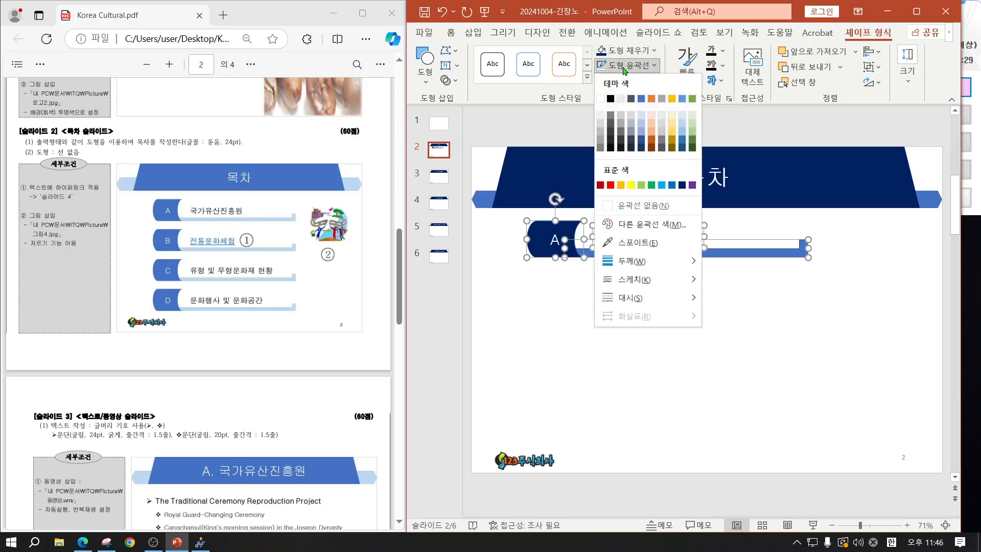
click(647, 211)
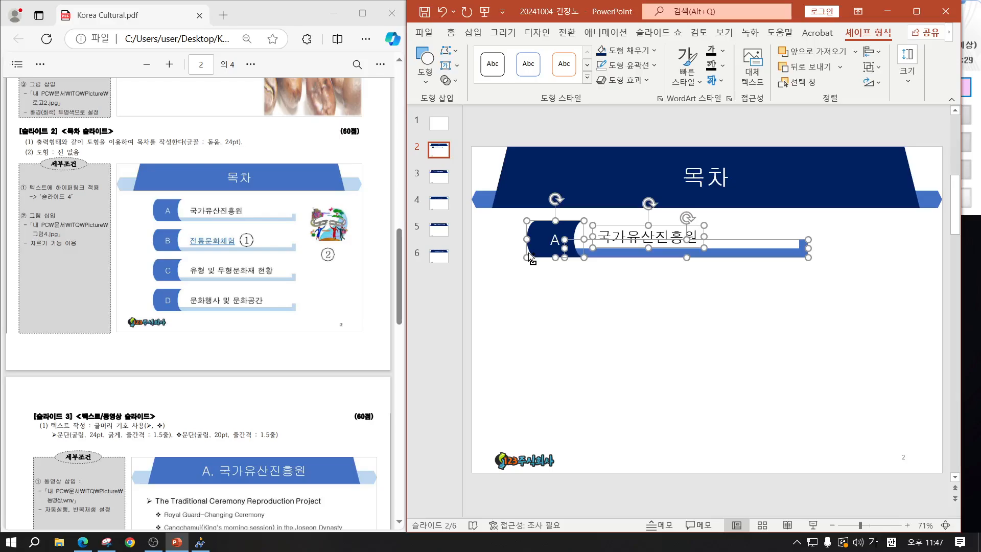
drag(536, 244, 539, 296)
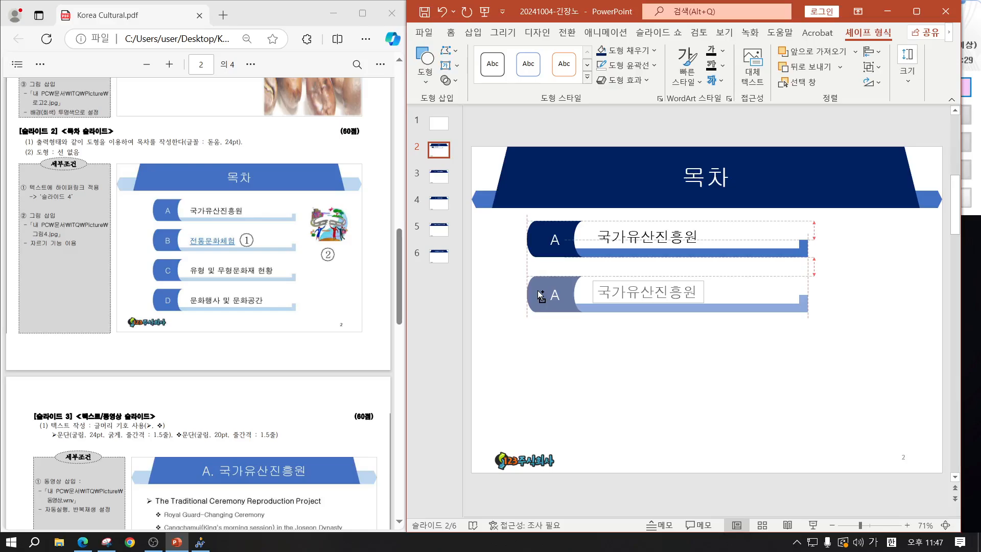
drag(540, 296, 537, 397)
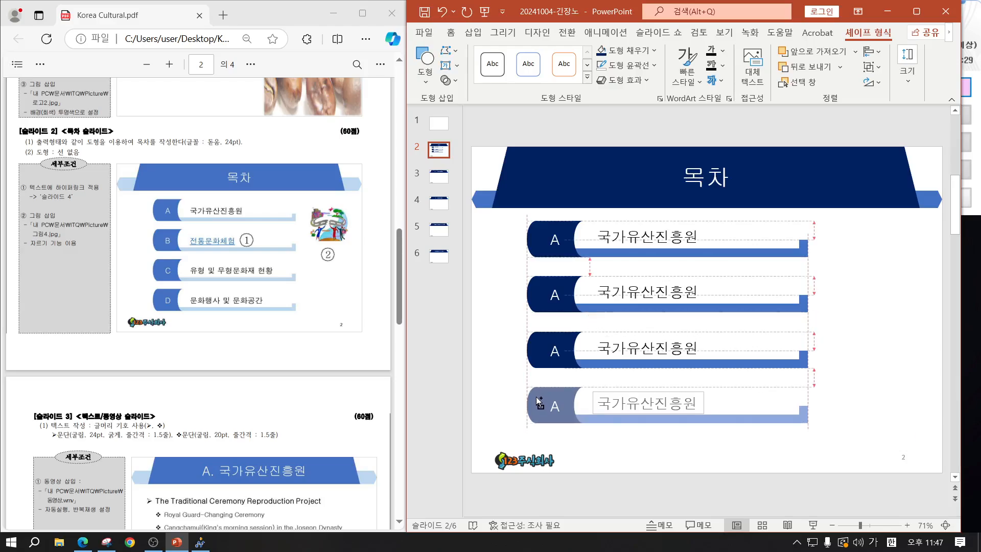
drag(540, 401, 539, 401)
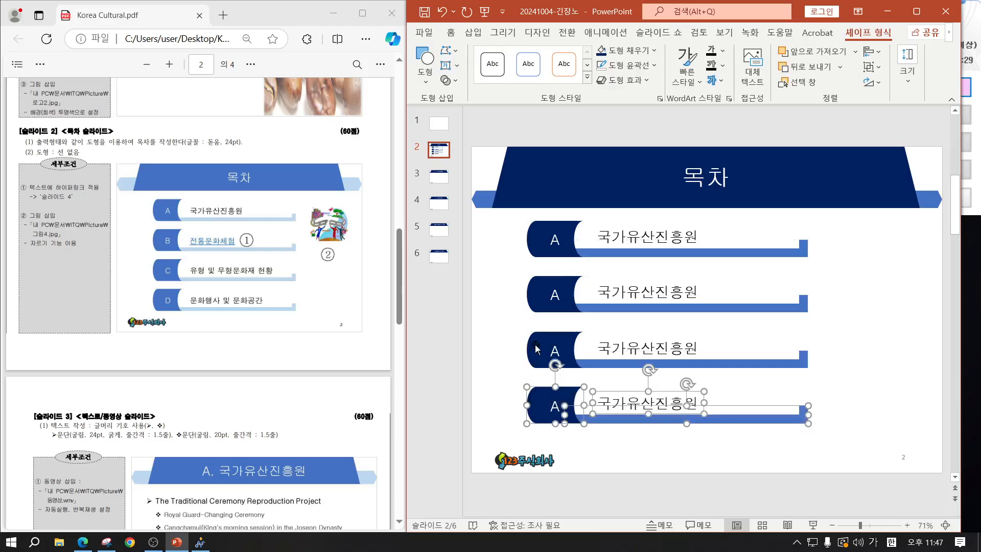
- Relabel the letter shapes of the second, third and fourth rows as B, C and D
double_click(554, 302)
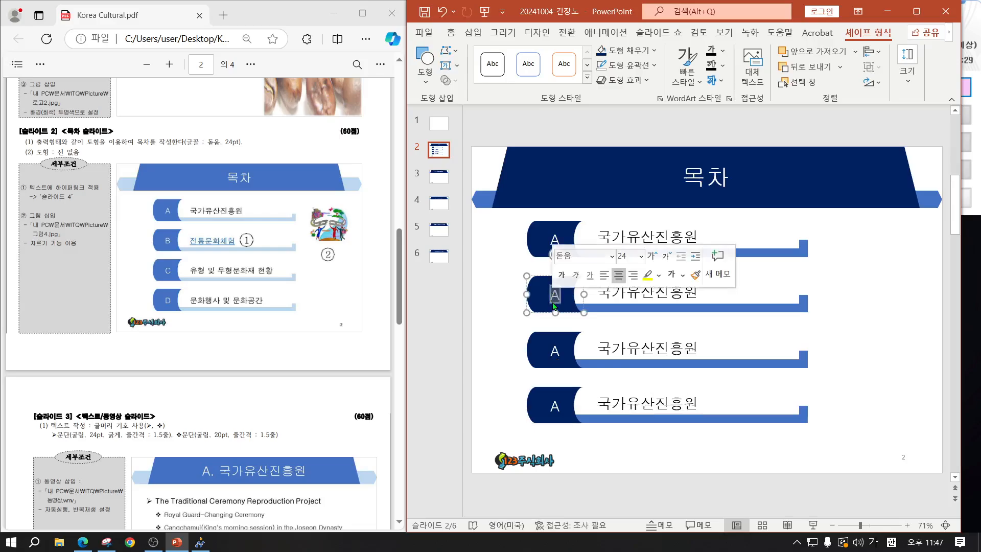
key(Hangul)
text(B)
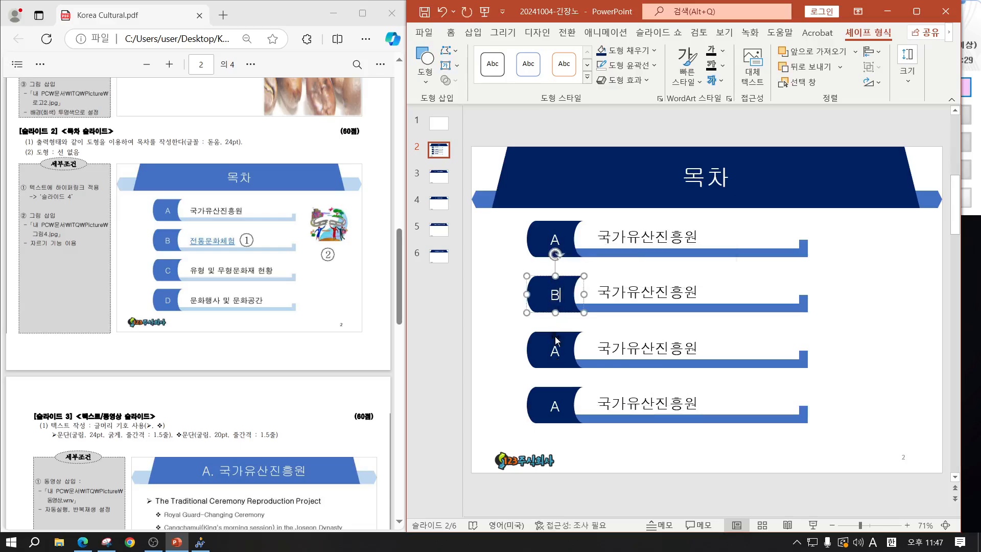
click(551, 356)
double_click(551, 356)
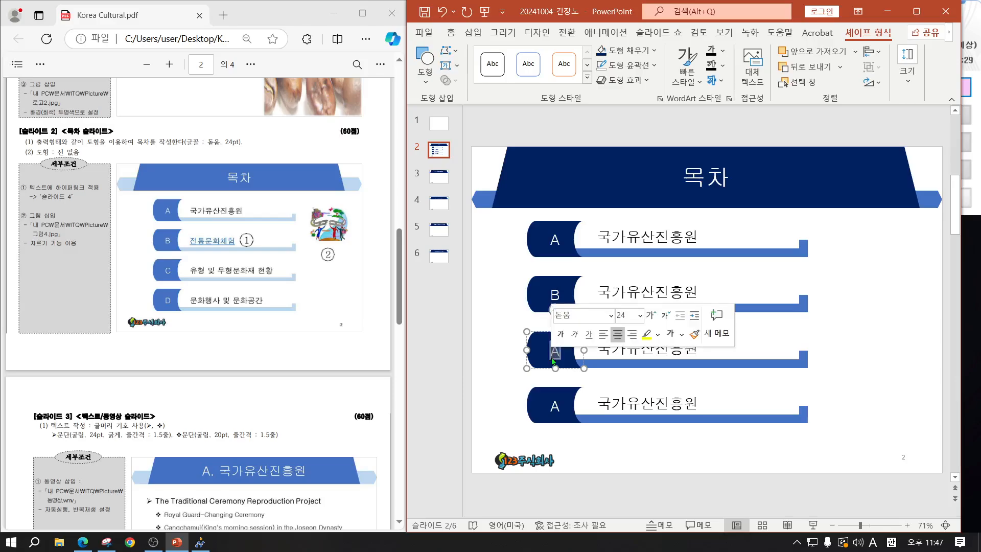
text(C)
click(553, 409)
double_click(553, 409)
text(D)
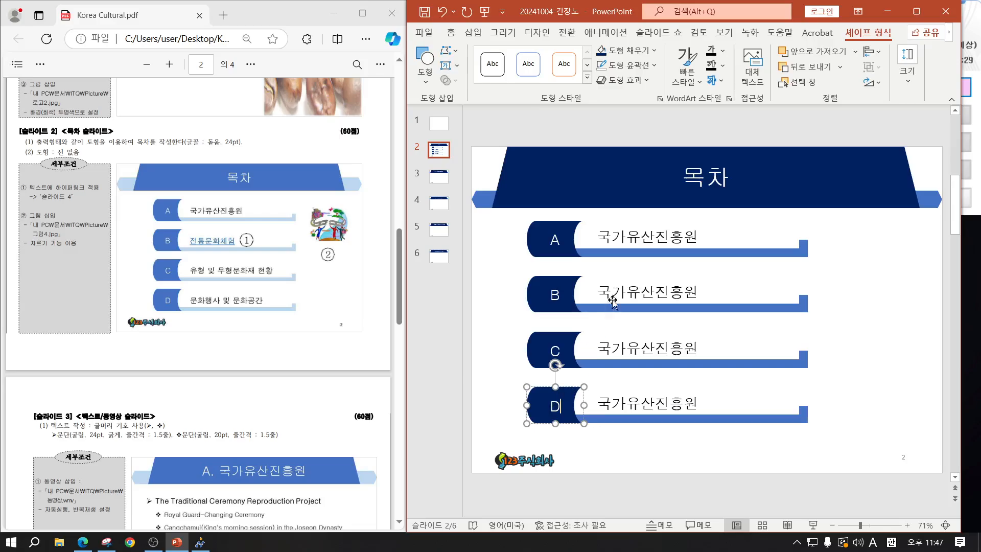
- Replace the text of the B row's entry with 전통문화체험
key(Hangul)
click(621, 294)
double_click(622, 294)
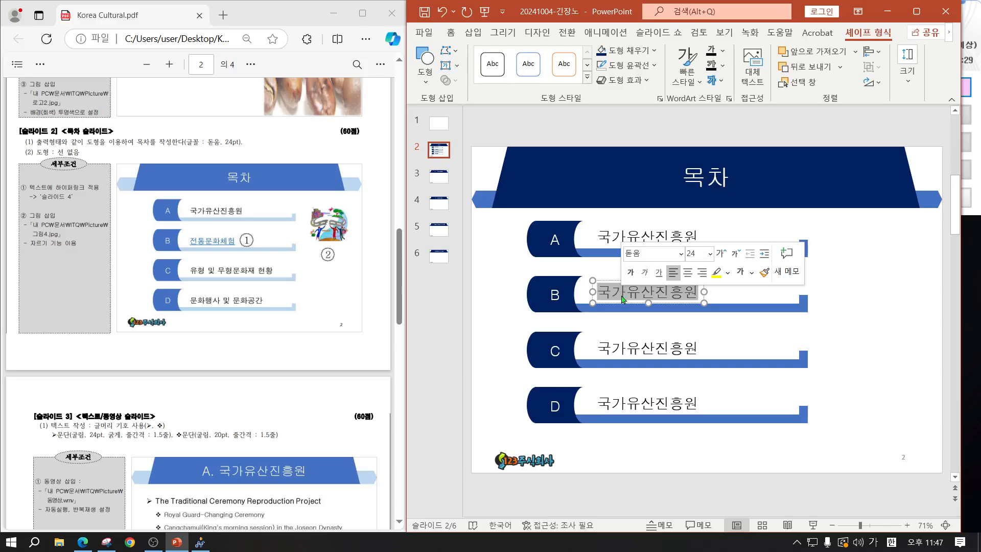
text(전통)
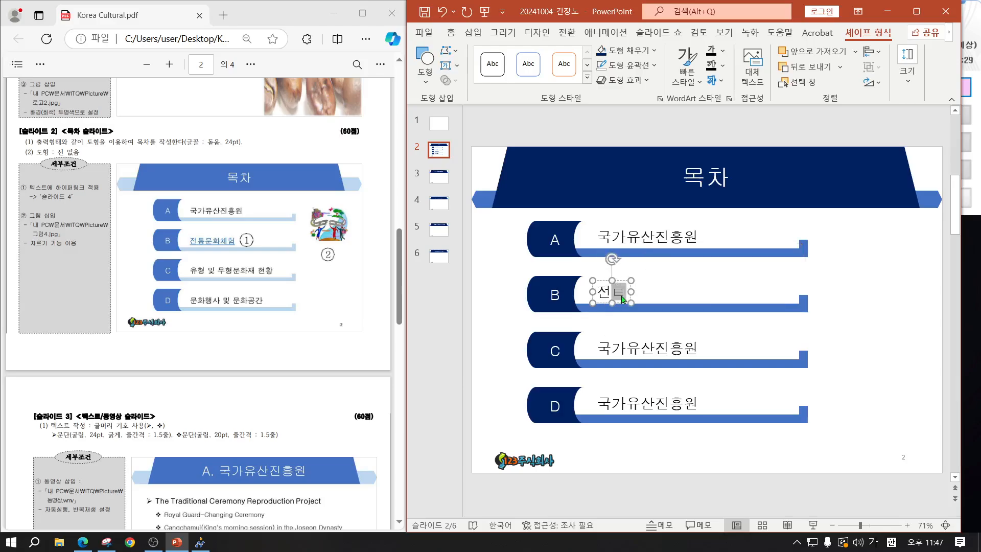
text(문화체어)
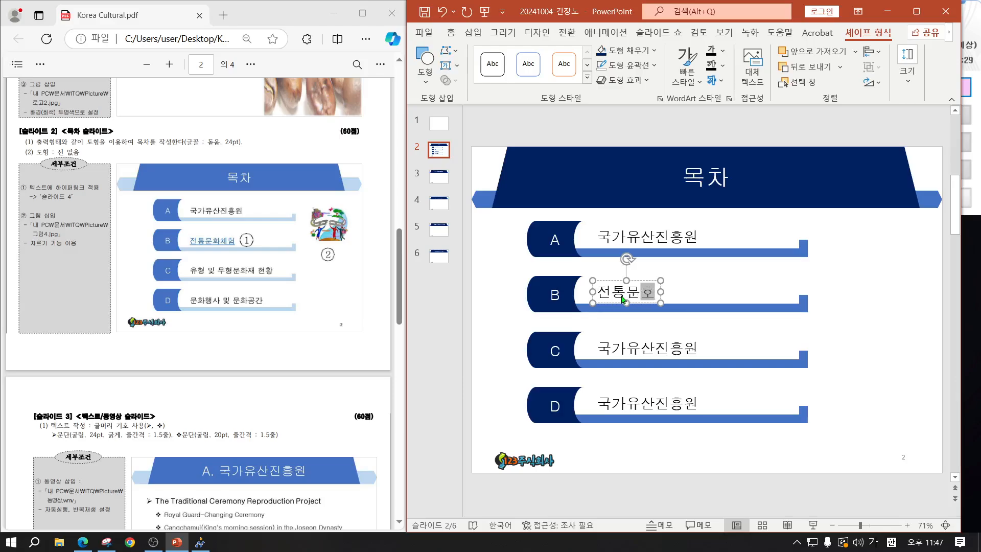
key(BackSpace)
text(험)
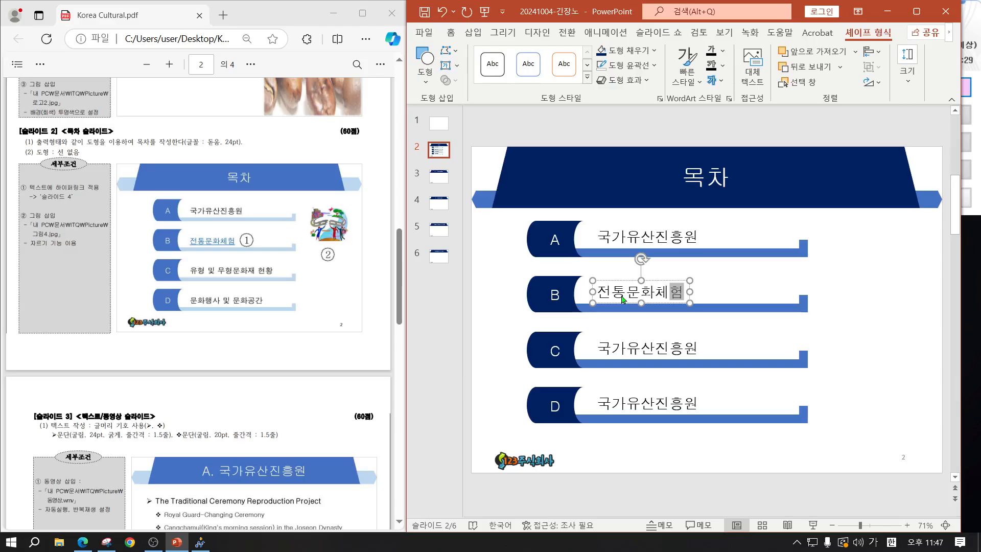
- Replace the text of the C row's entry with 유형 및 무형문화재 현황
click(617, 347)
double_click(617, 347)
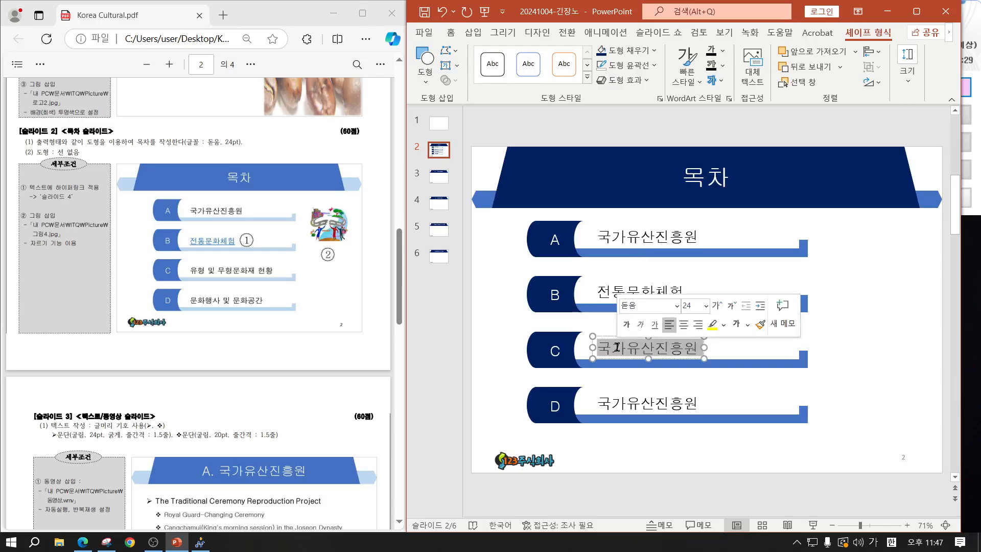
text(ㅇ)
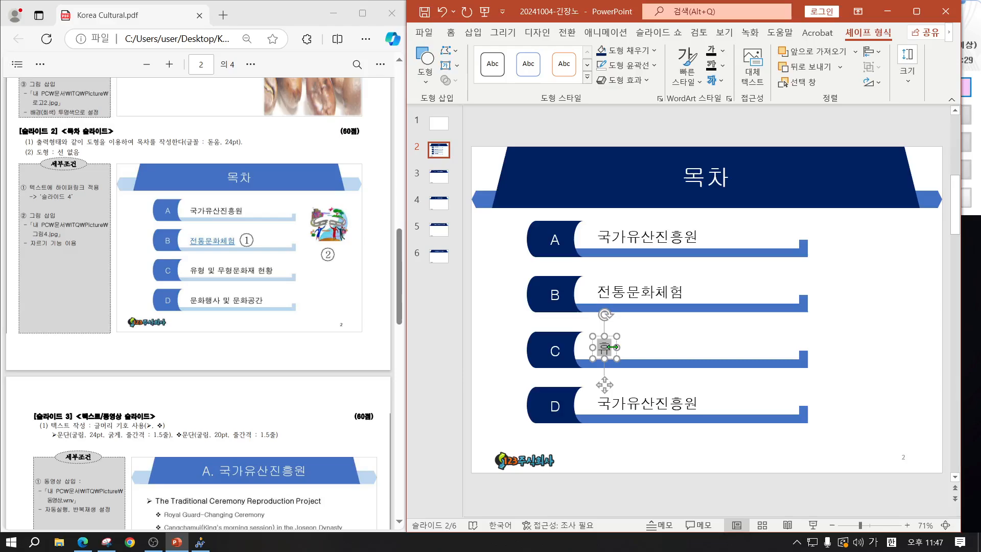
text(유형 및 )
text(무형문홪)
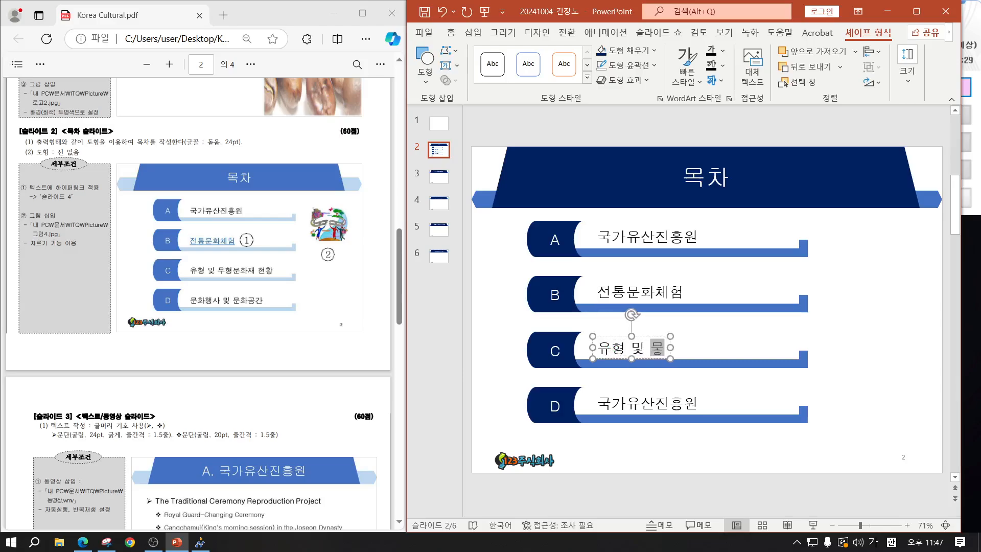
text(재 현황)
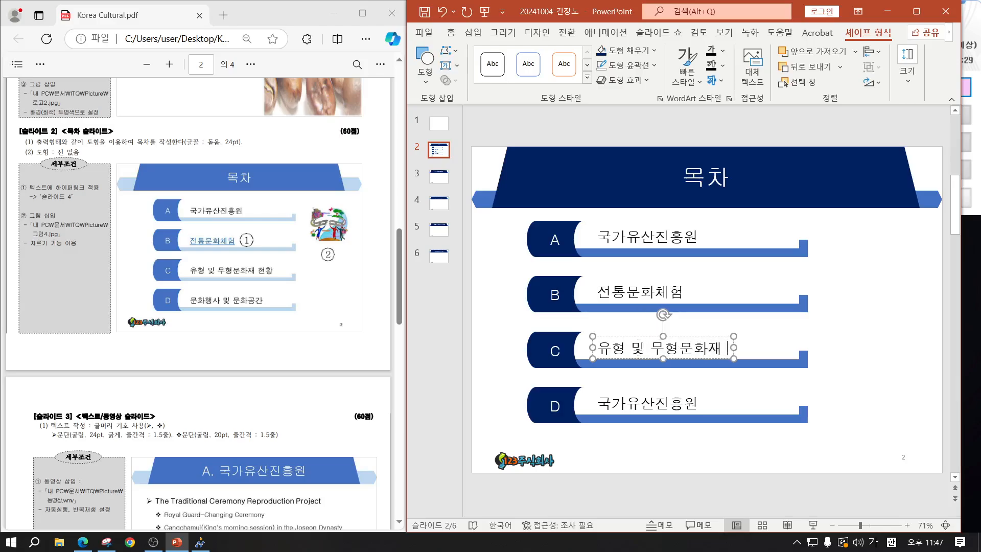
- Replace the text of the D row's entry with 문화행사 및 문화공간
click(608, 406)
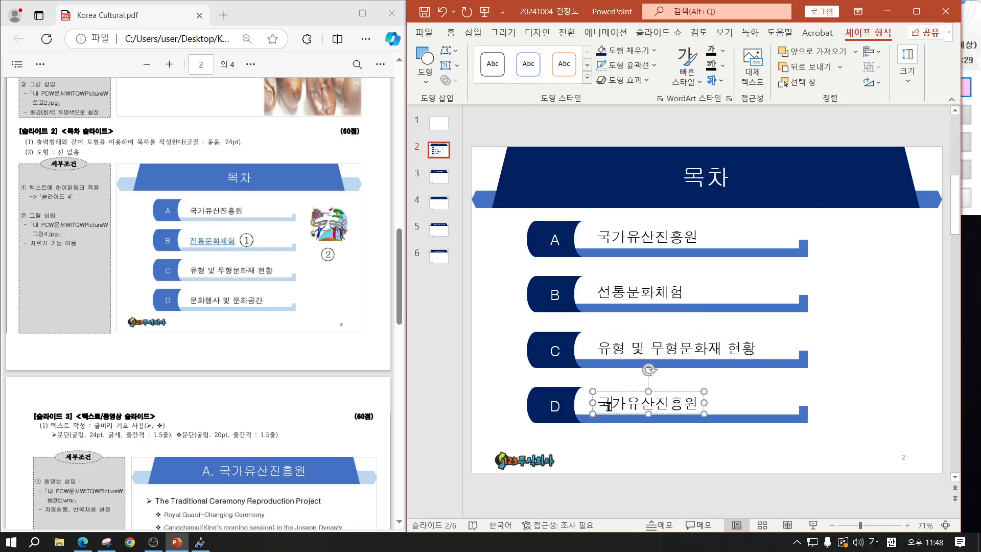
double_click(608, 406)
text(문화)
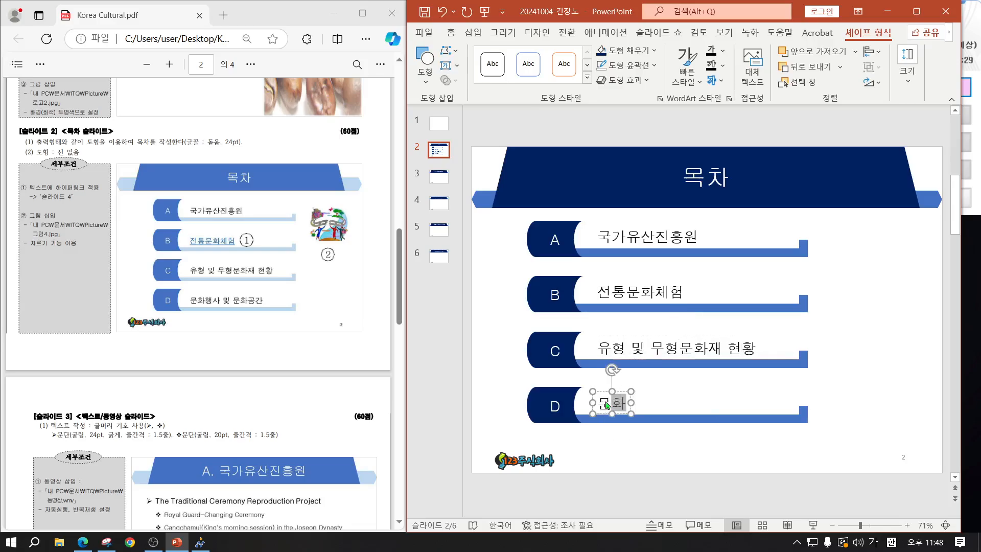
text(행사 및 )
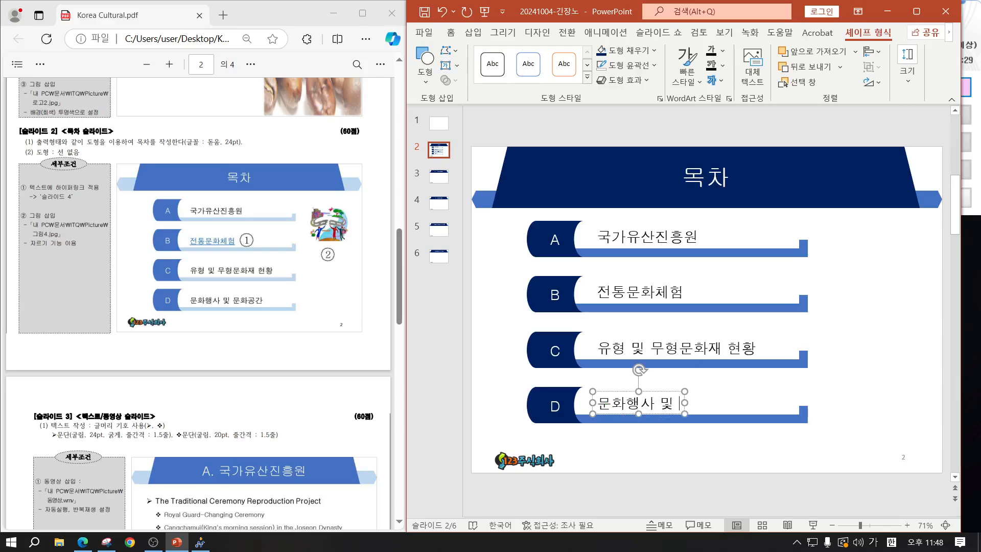
text(문화공가)
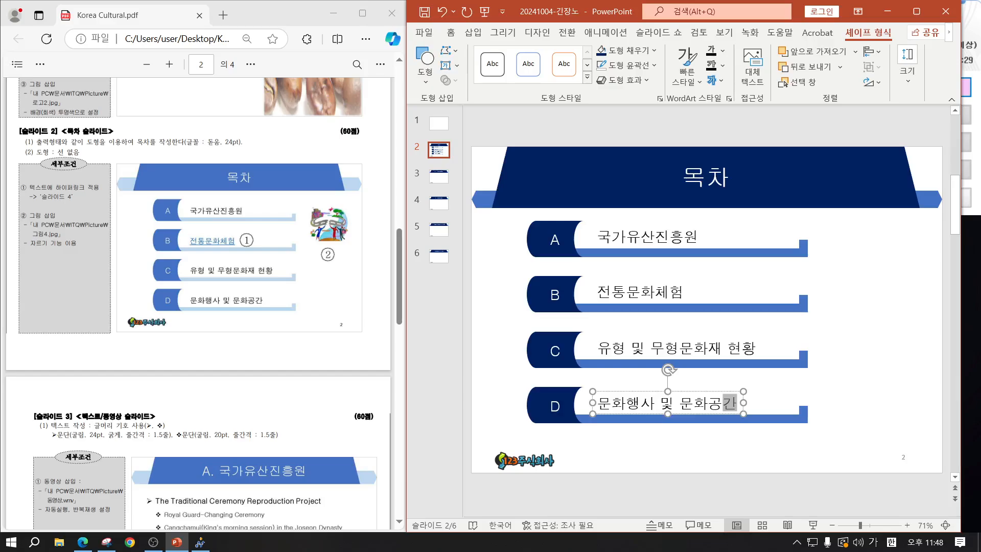
click(498, 349)
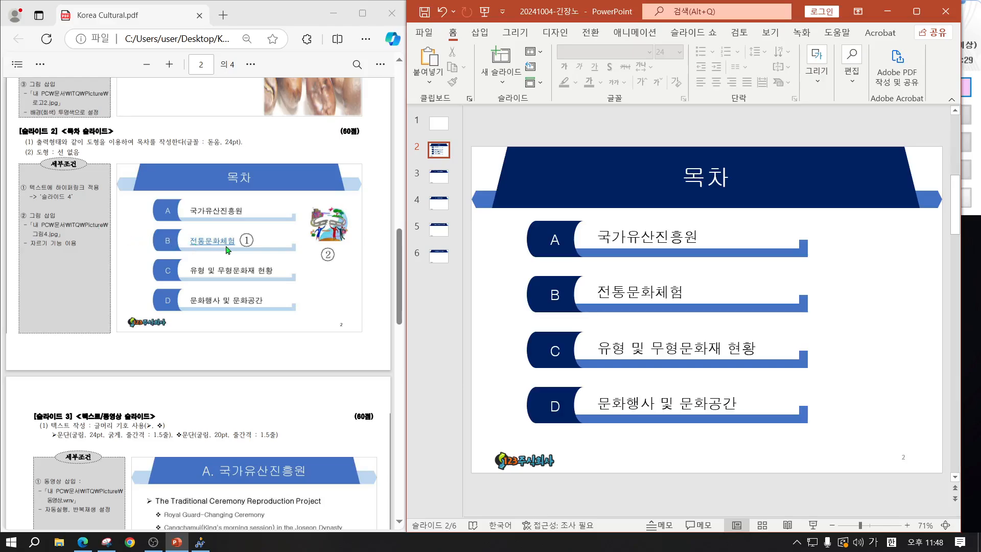
- Add a hyperlink on the text 전통문화체험 to slide 4, B. 전통문화체험, in the current document
click(611, 295)
drag(599, 293, 681, 293)
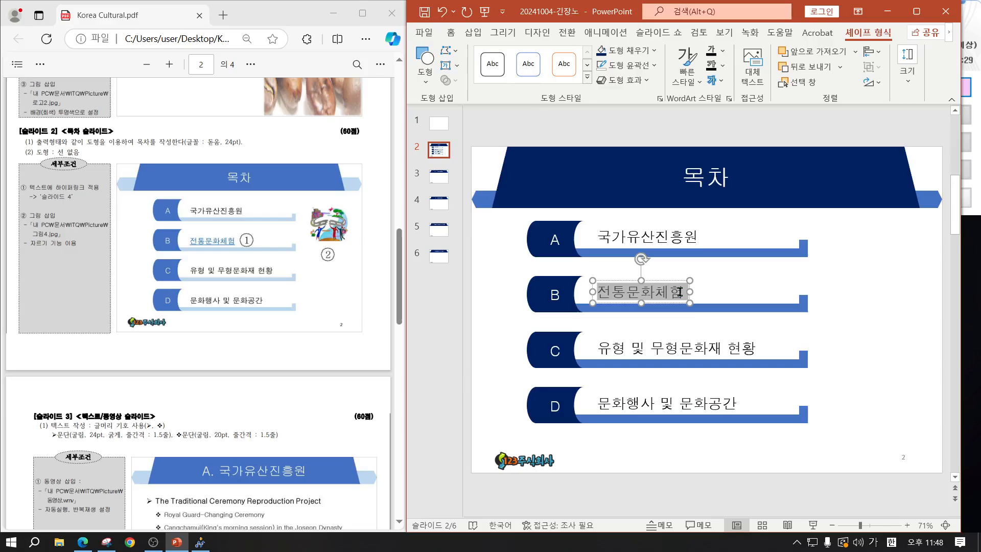
right_click(647, 296)
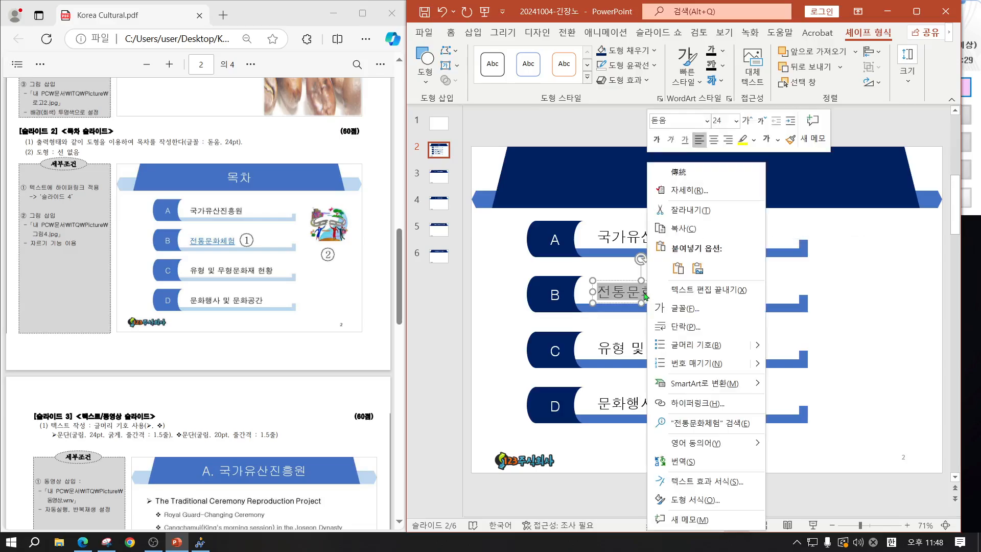
click(680, 403)
drag(205, 134, 455, 96)
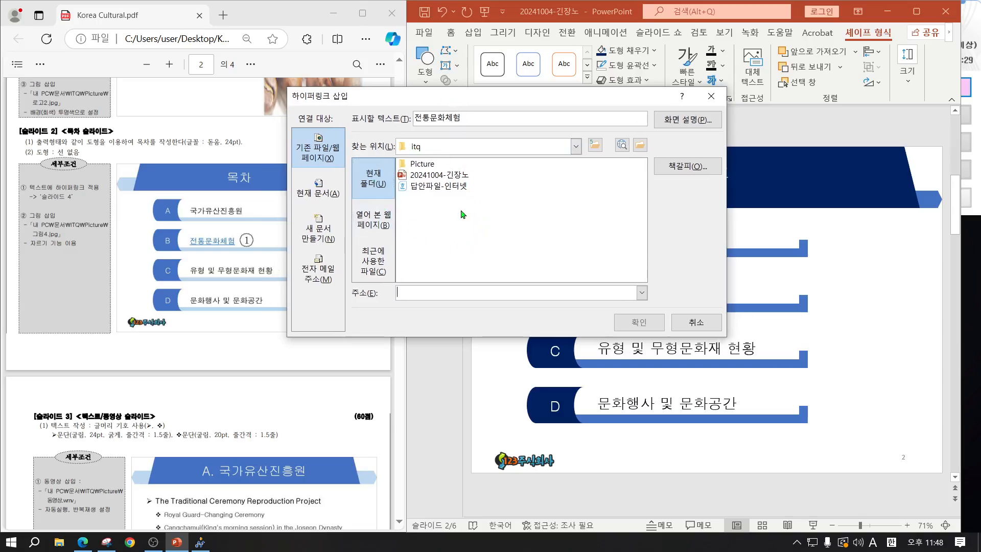
click(315, 198)
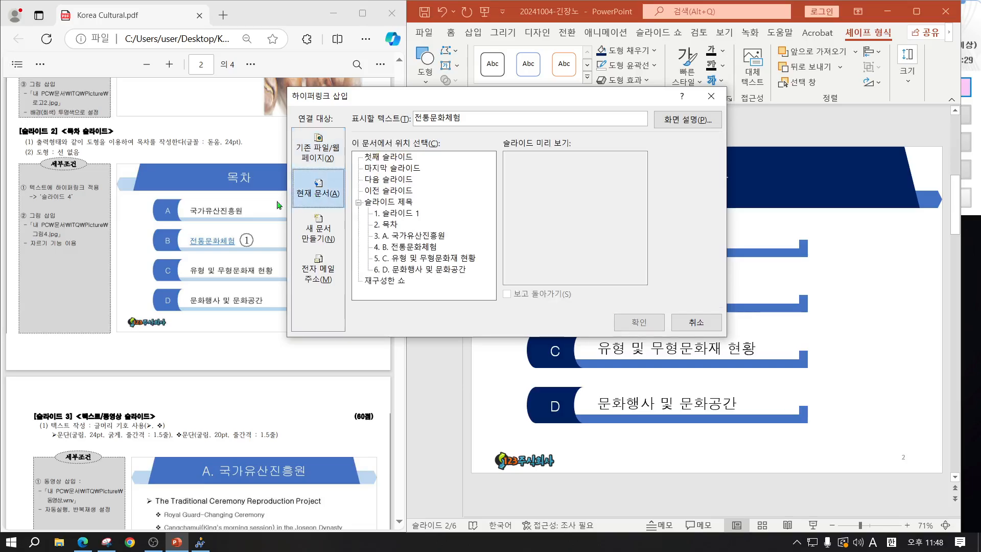
click(393, 251)
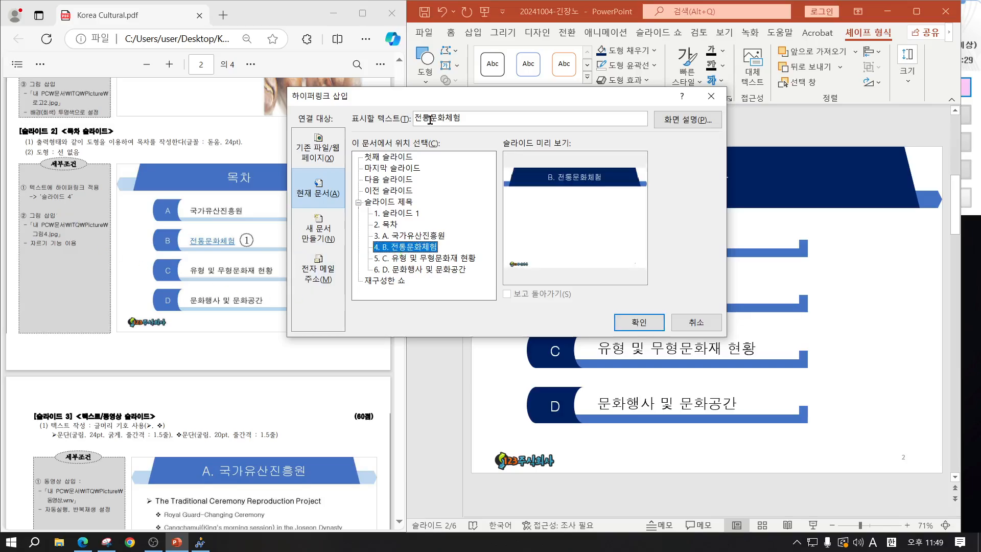
drag(433, 102, 435, 36)
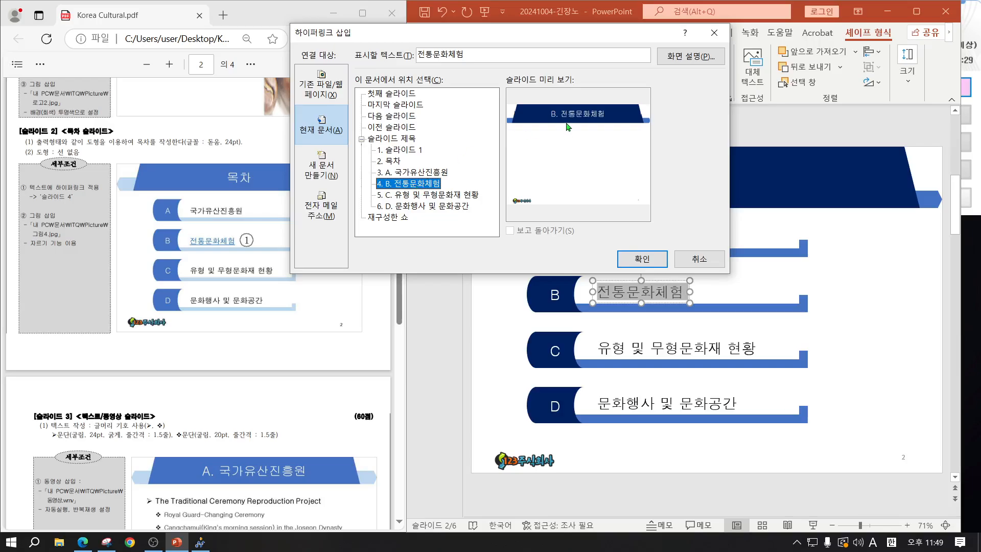
click(626, 257)
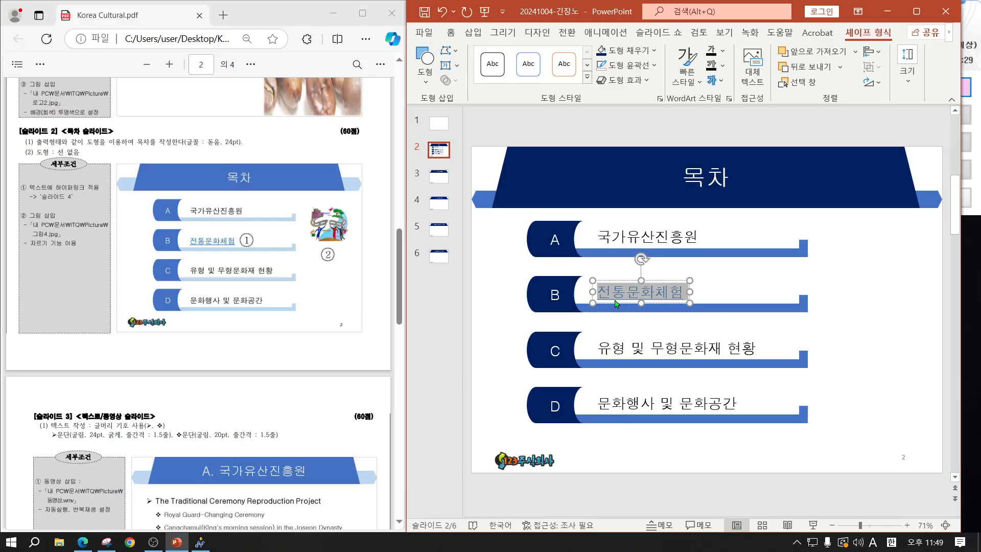
- Insert the picture 그림4 from the itq Picture folder on this device into the 목차 slide
click(473, 32)
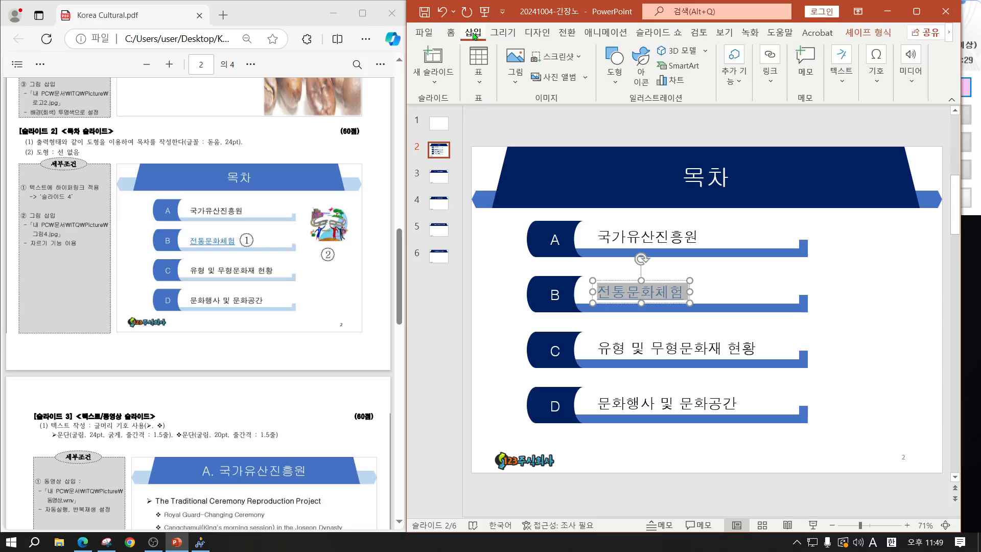
click(512, 63)
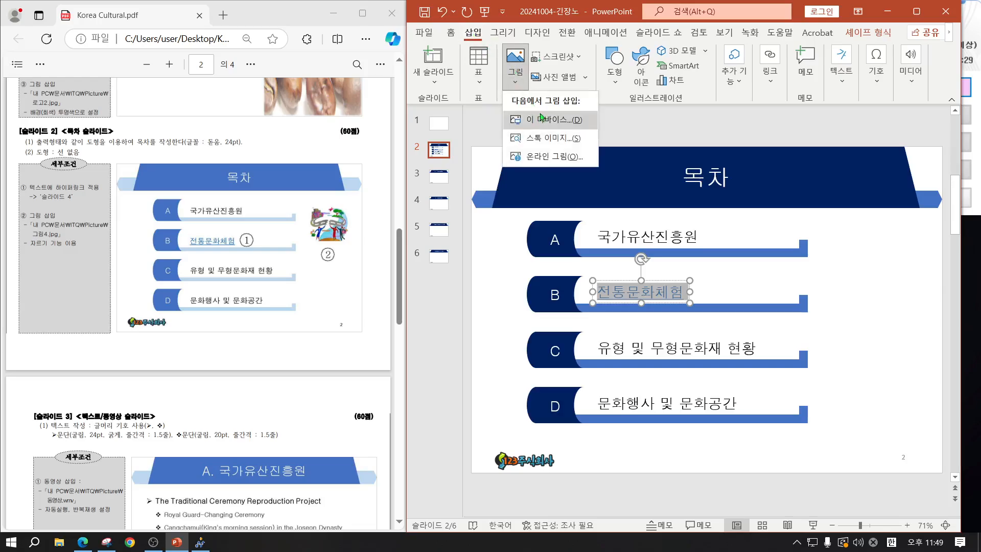
click(543, 122)
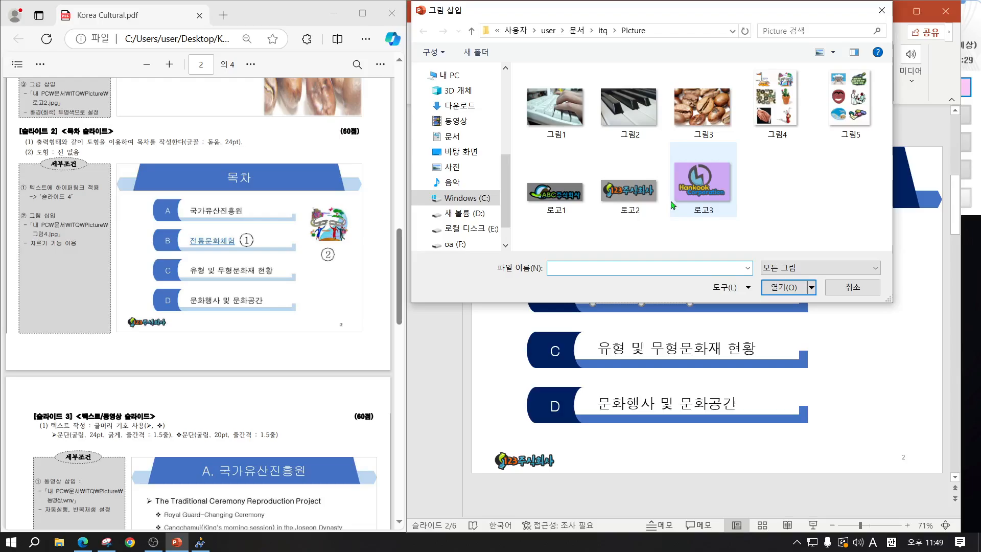
double_click(771, 115)
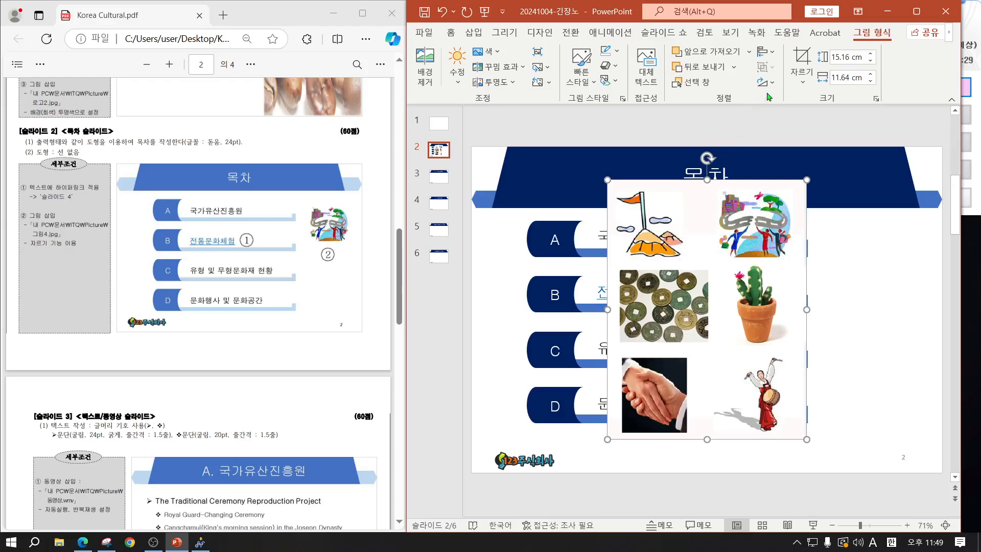
- Crop the picture to its upper-right illustration, about 4.21 by 4.71 cm, and place it to the right of the A and B rows
click(797, 60)
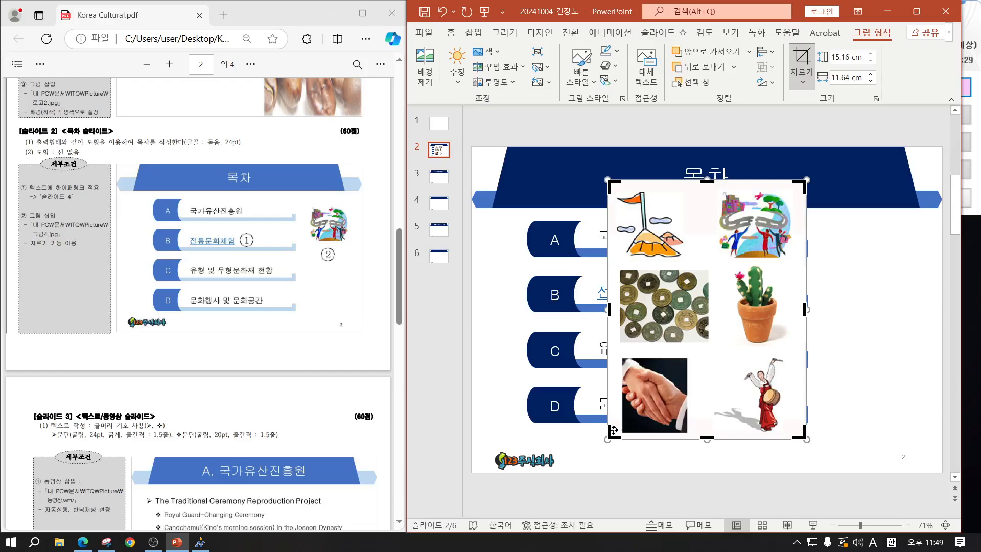
drag(611, 433, 712, 262)
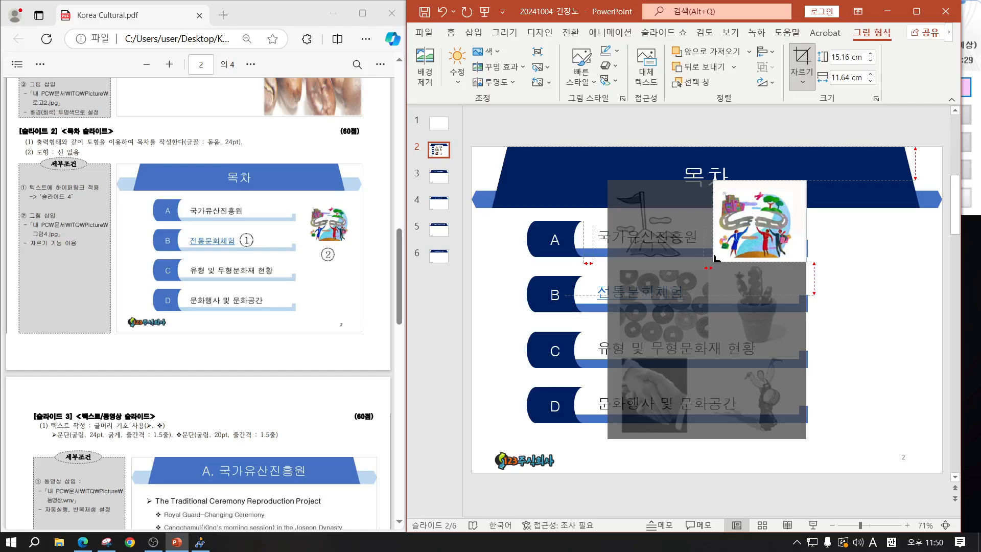
drag(714, 258, 714, 259)
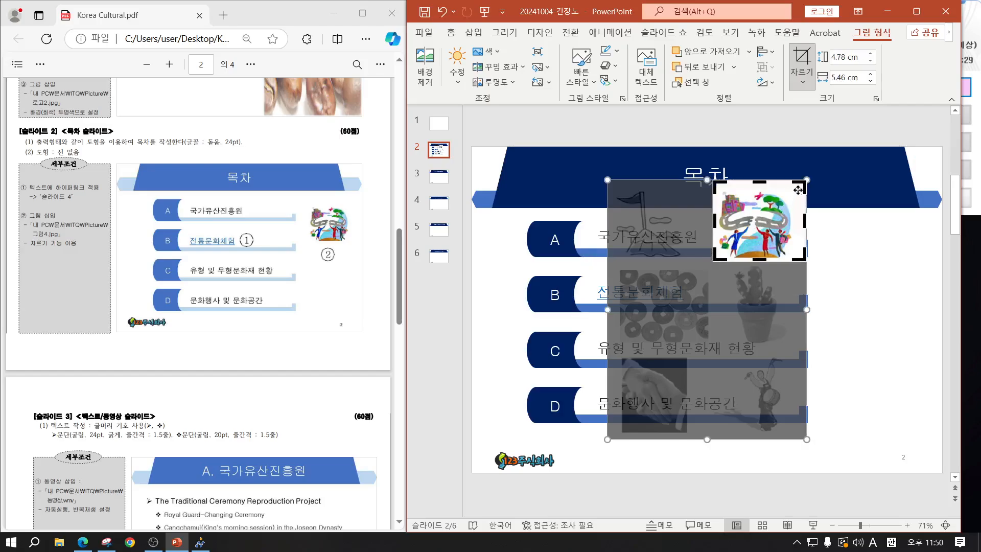
drag(800, 183, 794, 189)
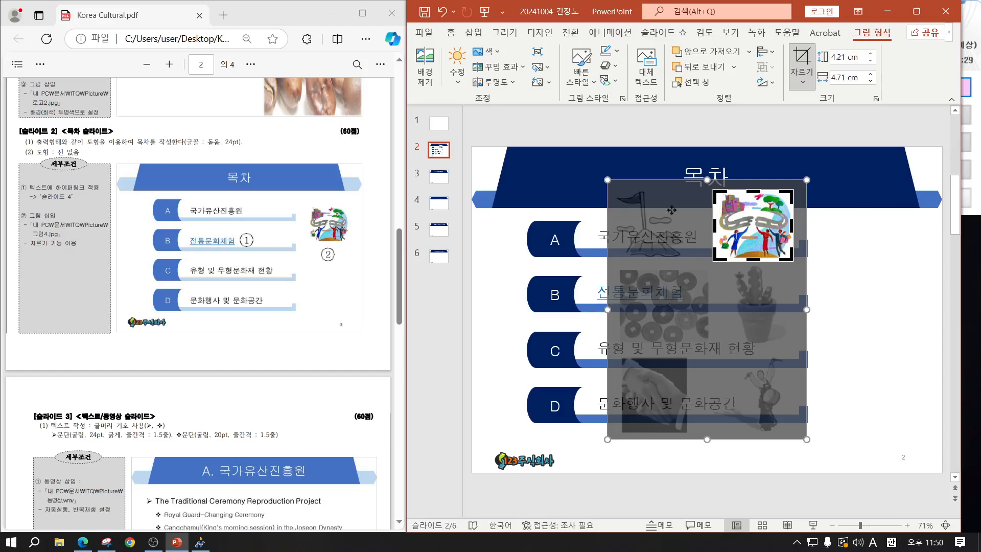
click(846, 247)
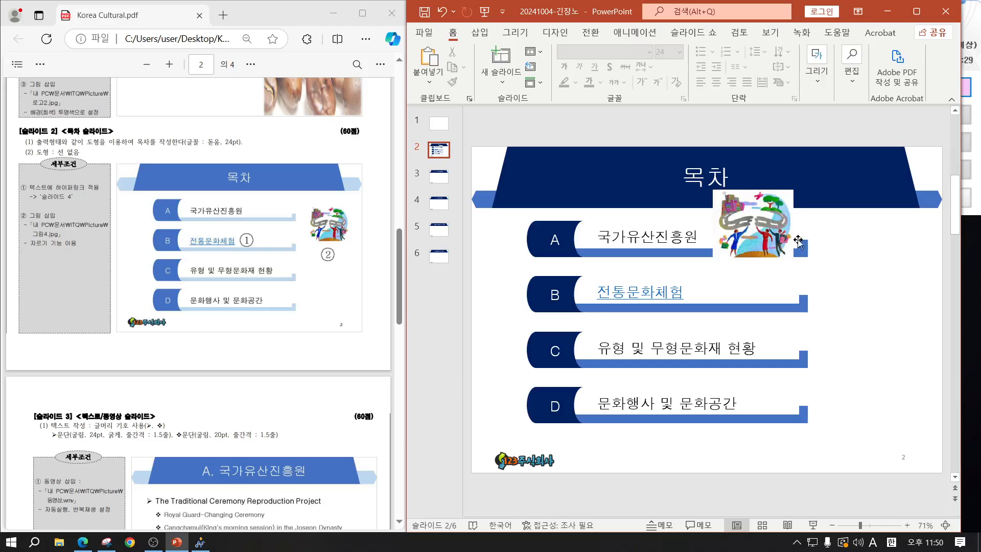
drag(755, 230, 871, 266)
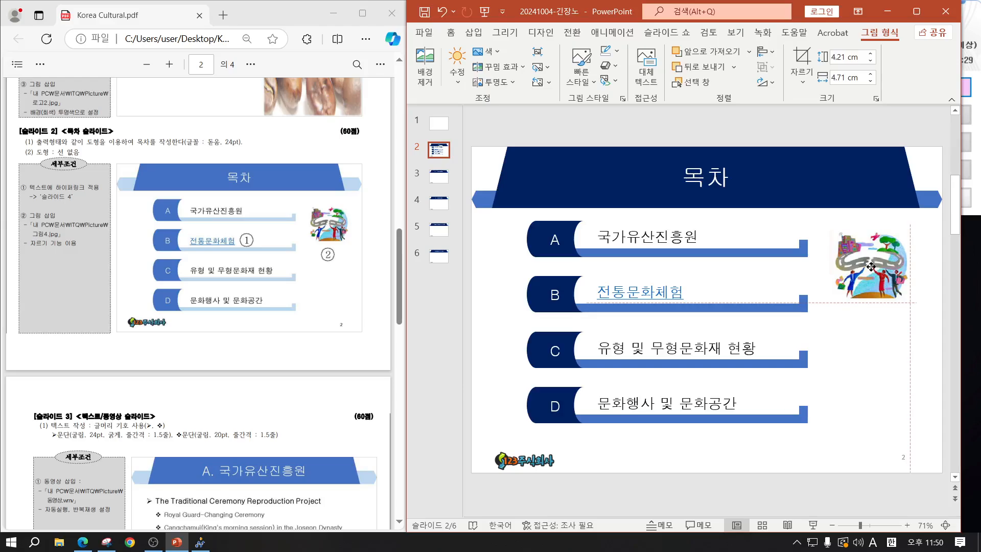
drag(871, 267, 872, 265)
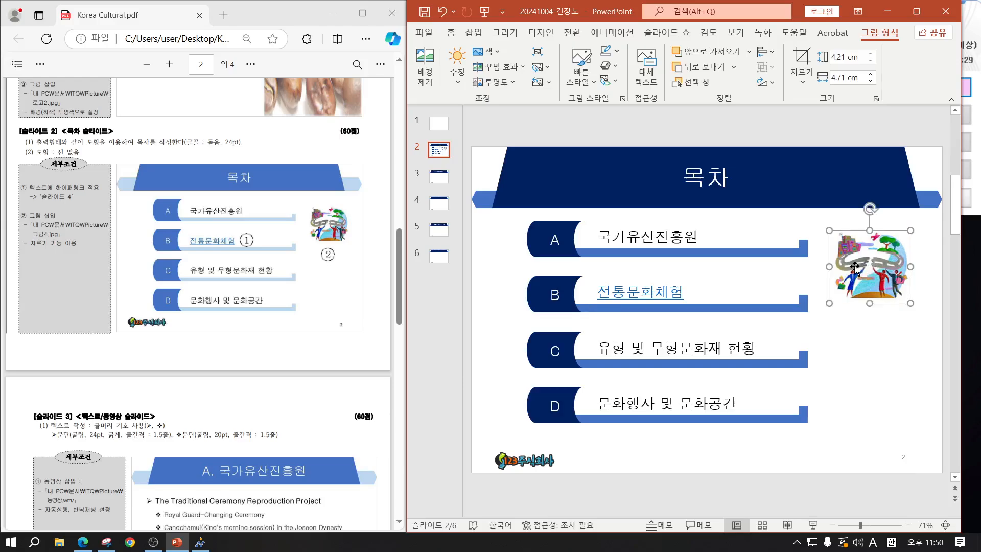
- Save the presentation, switch to the exam program and send the answer file to the exam-room PC
click(850, 341)
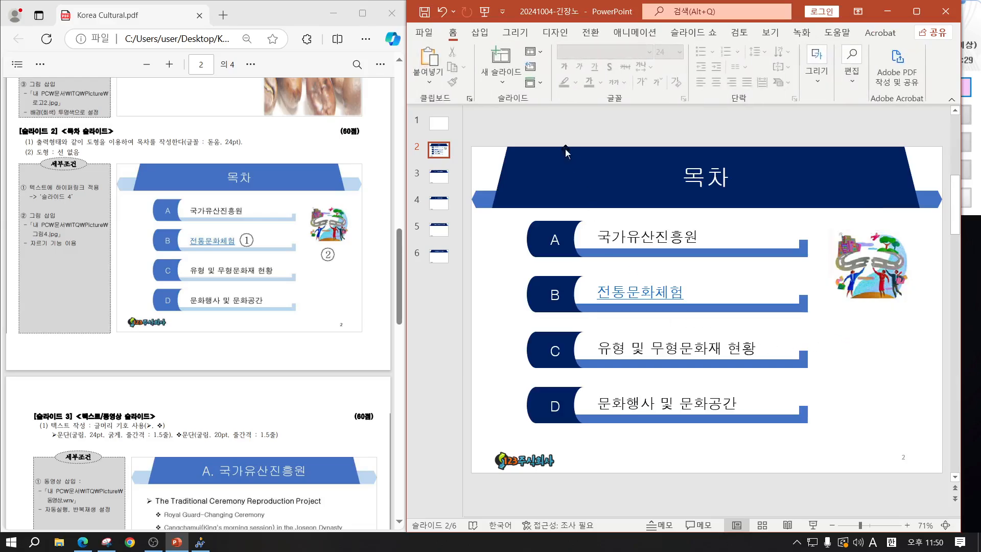
click(423, 12)
mouse_move(968, 92)
click(902, 87)
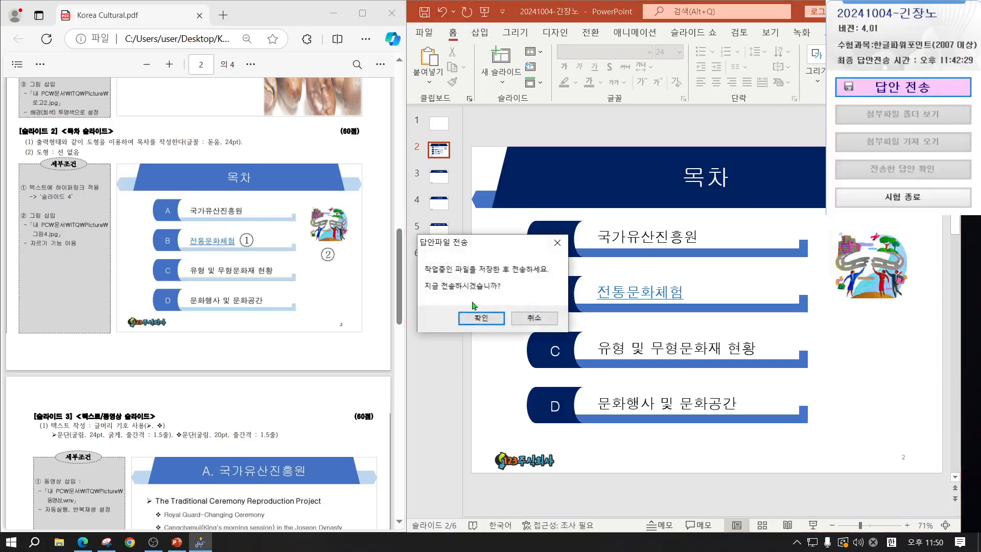
click(483, 318)
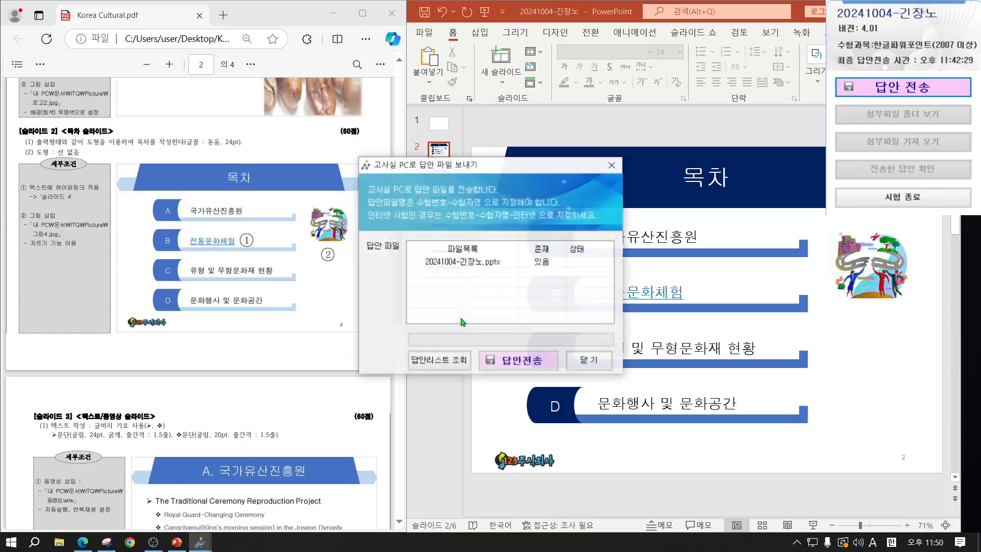
click(506, 363)
click(539, 310)
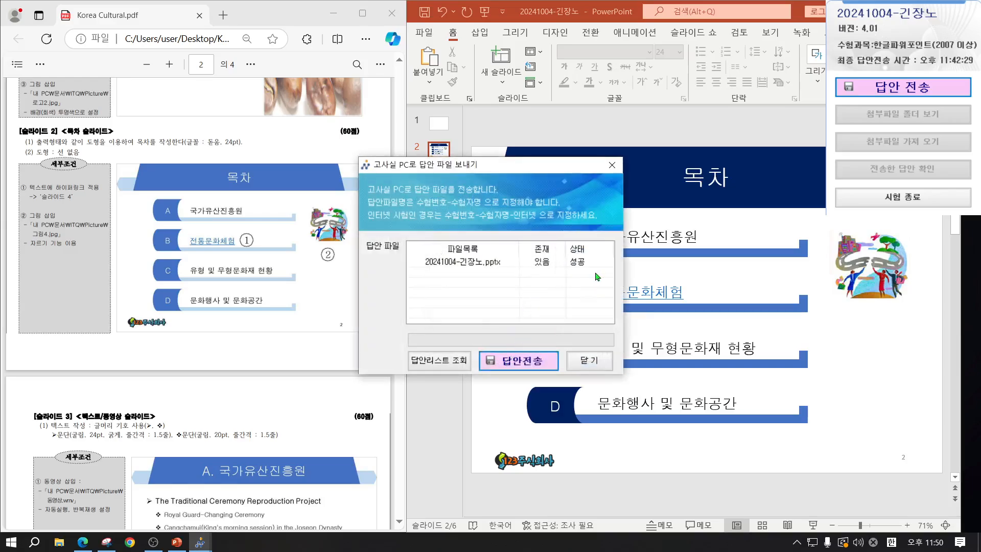
click(585, 364)
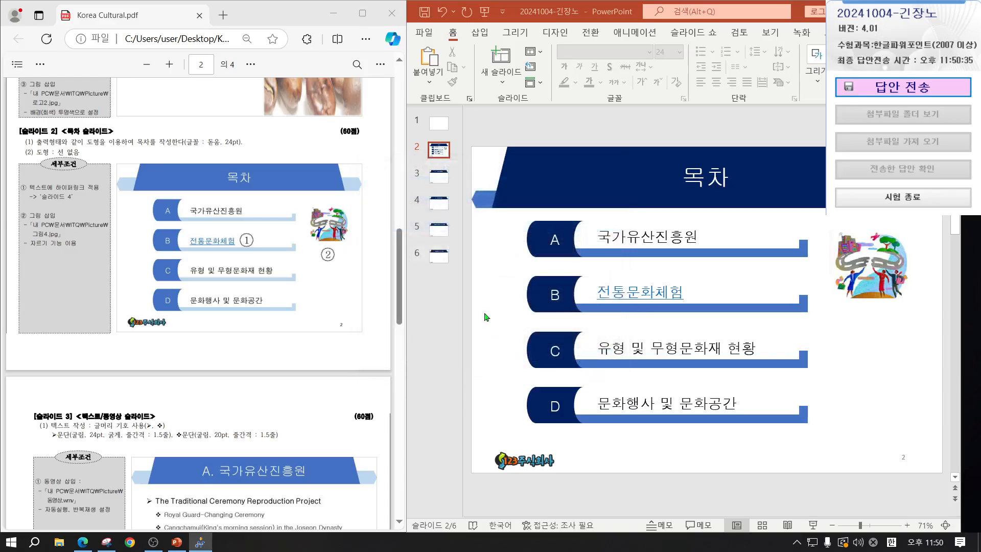
- Bring up the [슬라이드 4] 표 슬라이드 instructions in the exam PDF and open slide 4, B. 전통문화체험, in the presentation
drag(400, 257, 400, 362)
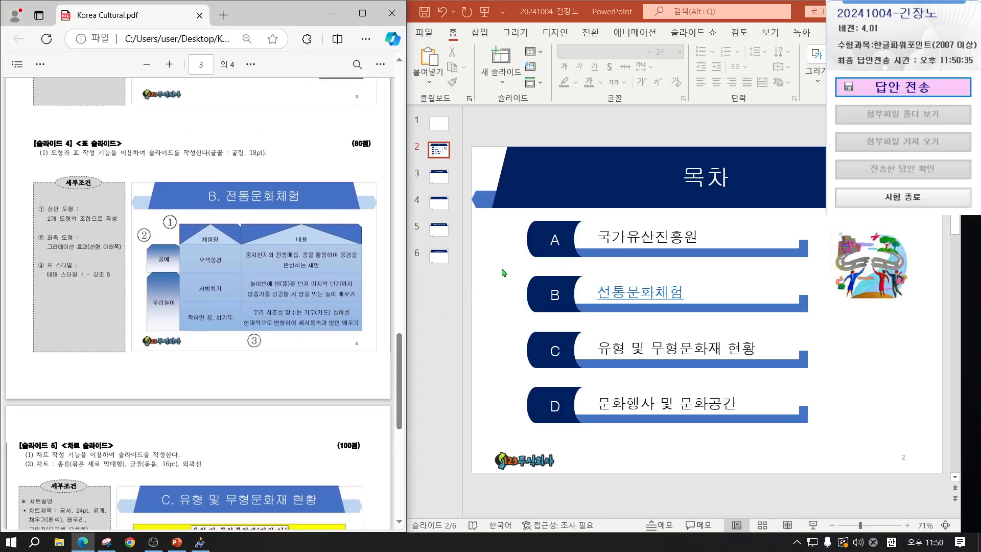
click(435, 207)
click(435, 206)
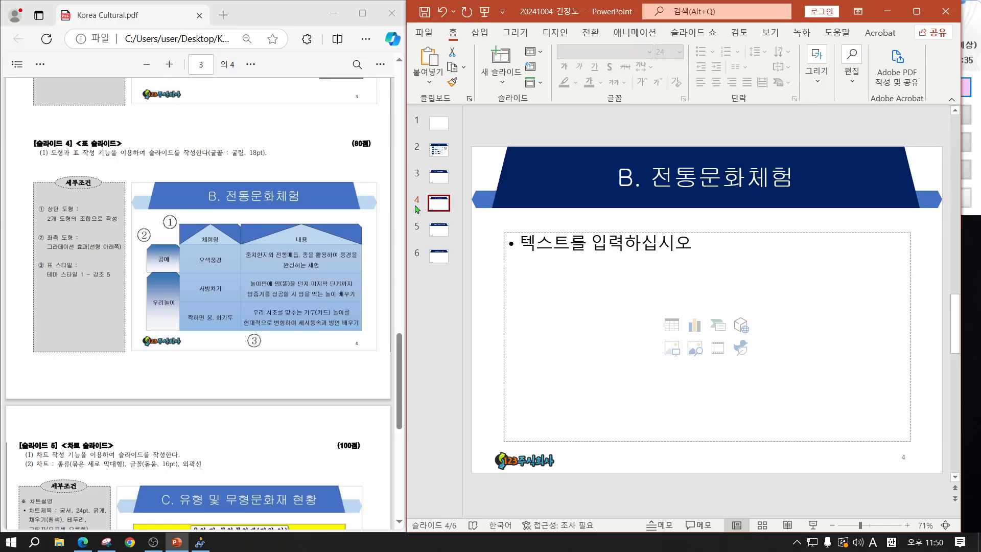